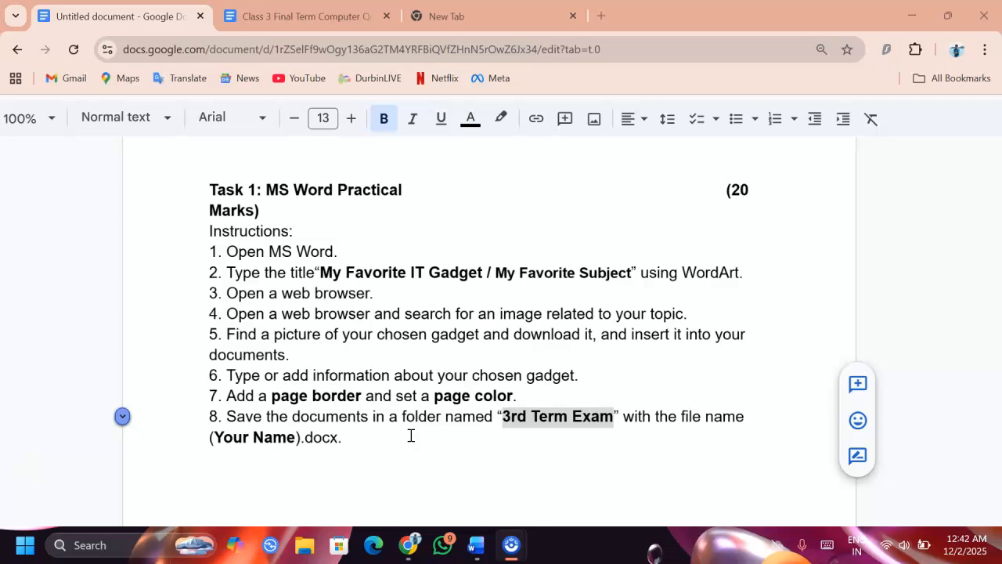
Review the task instructions for the page border, page color and title wording.
{"action": "double_click", "coordinate": [327, 395]}
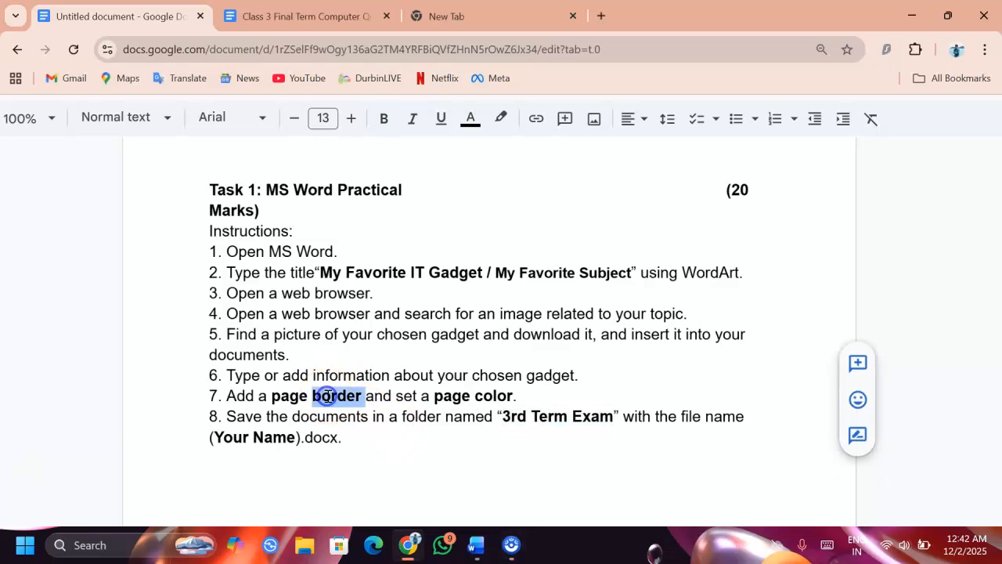
{"action": "double_click", "coordinate": [459, 396]}
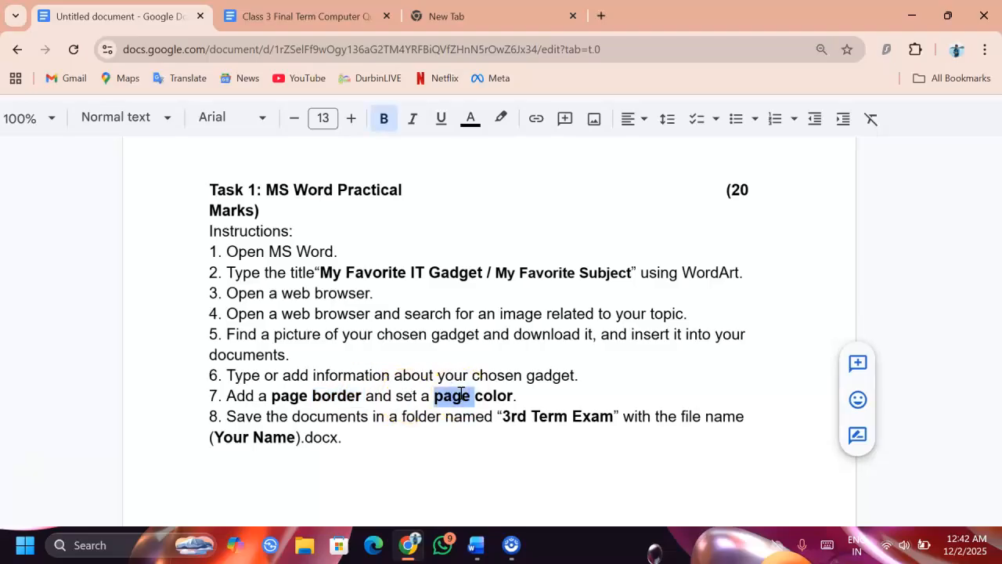
{"action": "double_click", "coordinate": [332, 272]}
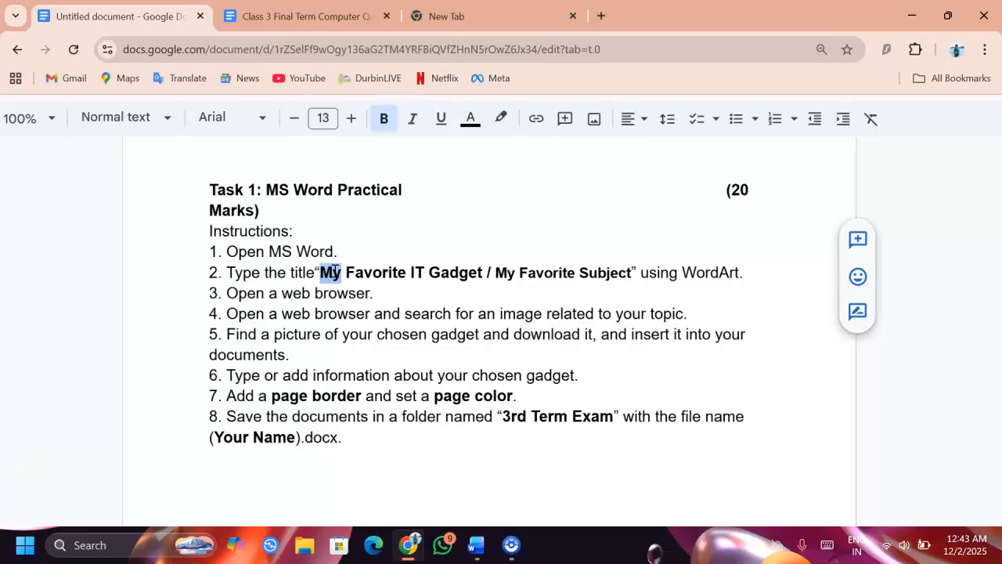
Switch to the blank Word document, insert WordArt in the black style with a pink shadow, and move it toward the page's upper center.
{"action": "key", "text": "alt+Tab"}
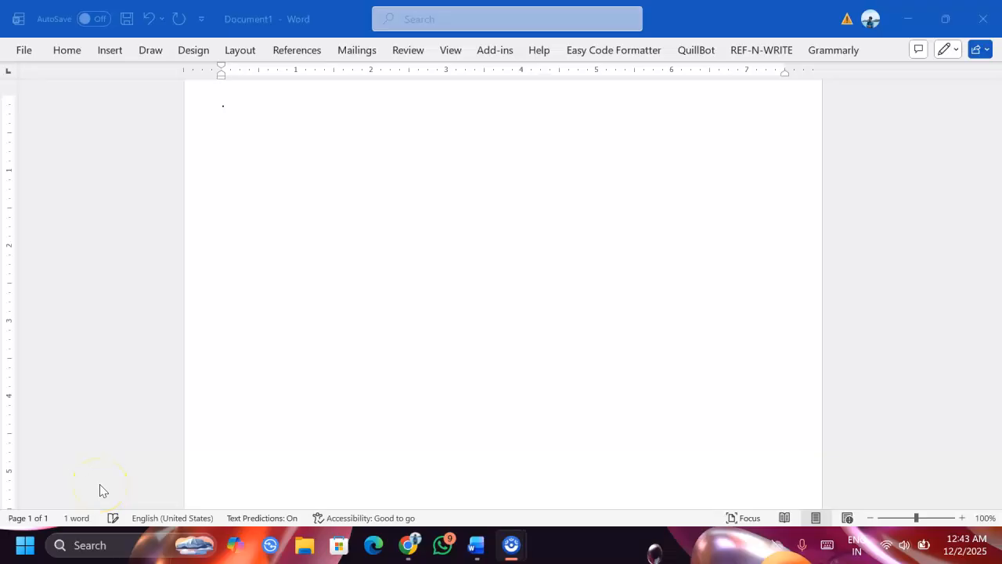
{"action": "left_click", "coordinate": [108, 54]}
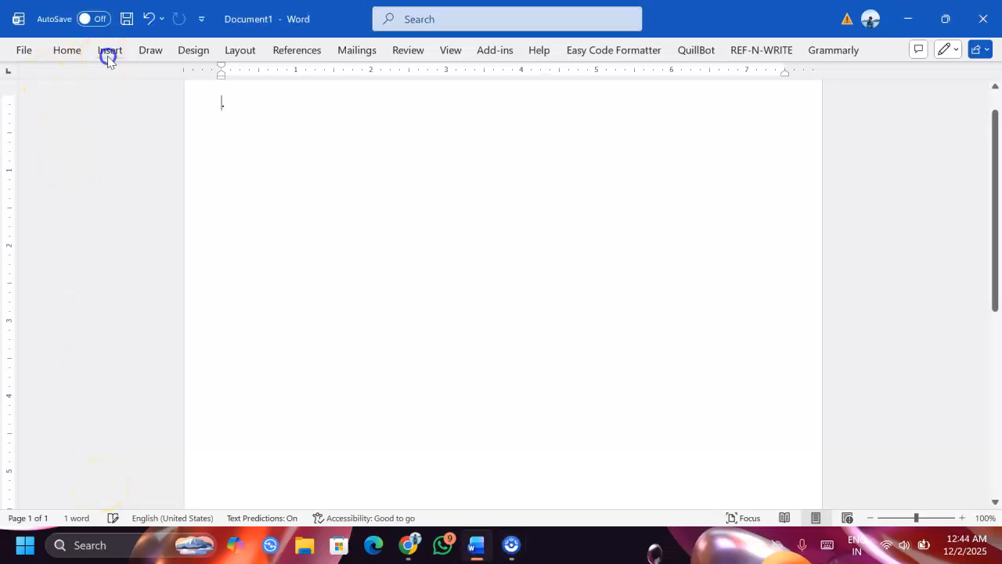
{"action": "left_click", "coordinate": [108, 55]}
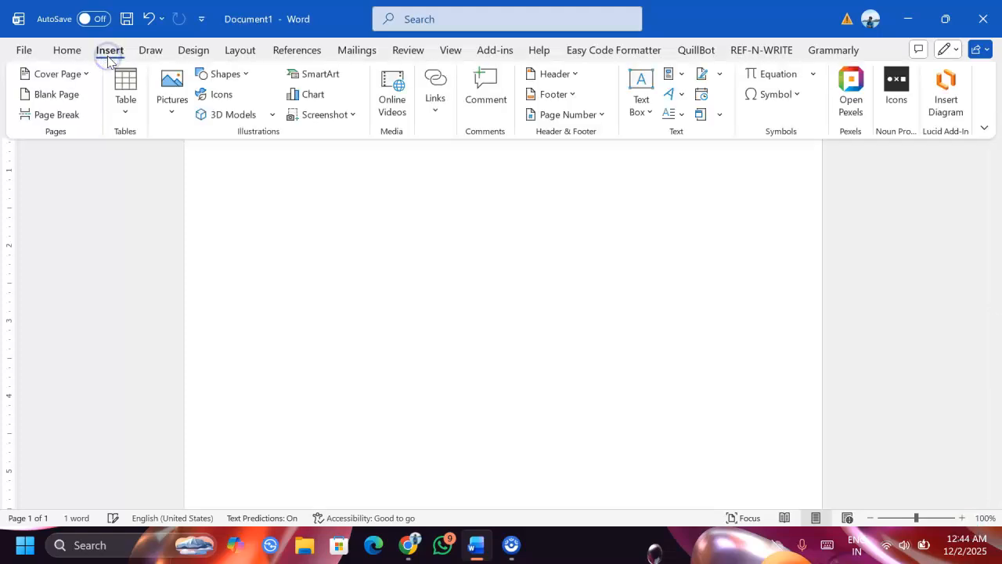
{"action": "left_click", "coordinate": [671, 94]}
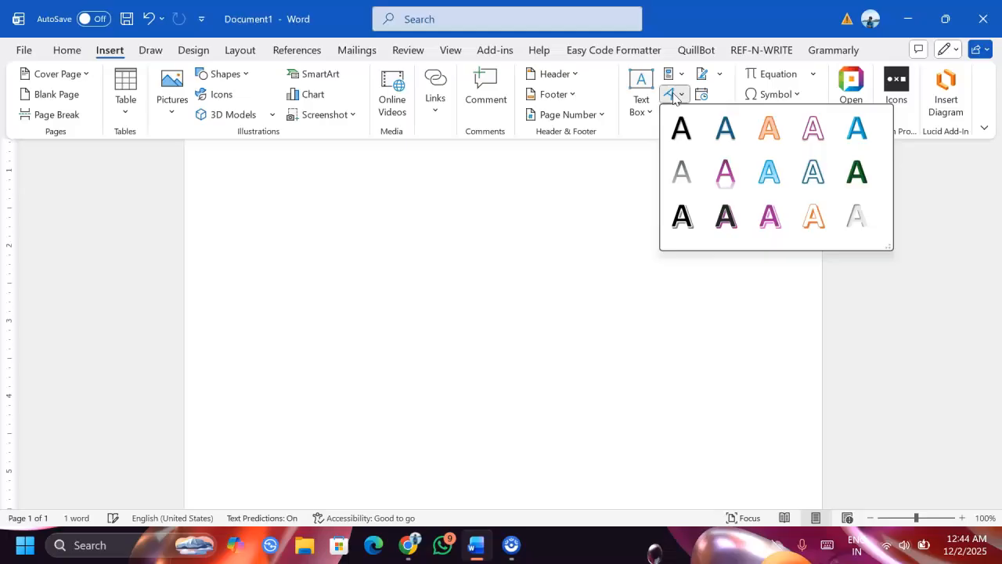
{"action": "left_click", "coordinate": [726, 213]}
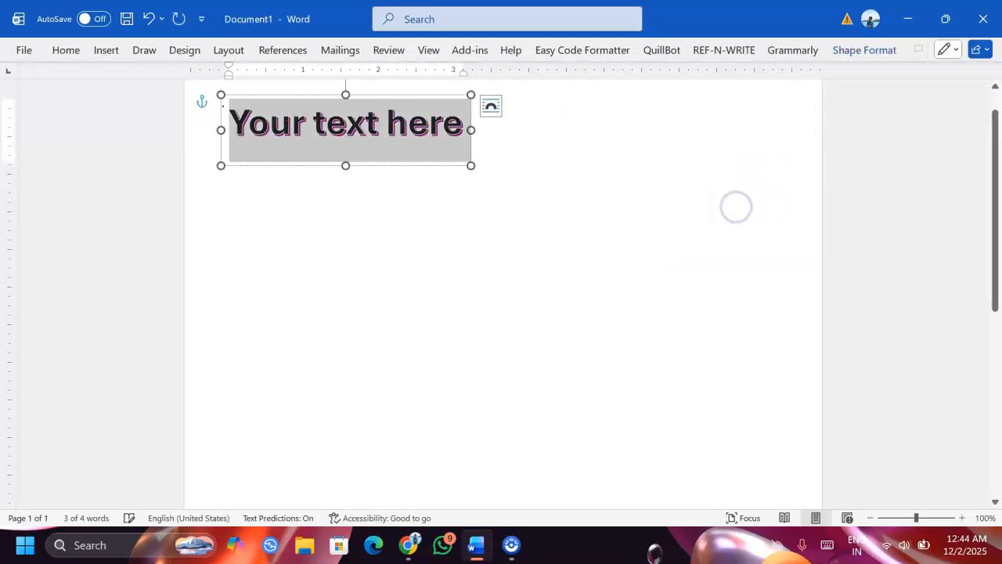
{"action": "left_click", "coordinate": [446, 95]}
{"action": "left_click_drag", "start_coordinate": [447, 95], "coordinate": [578, 127]}
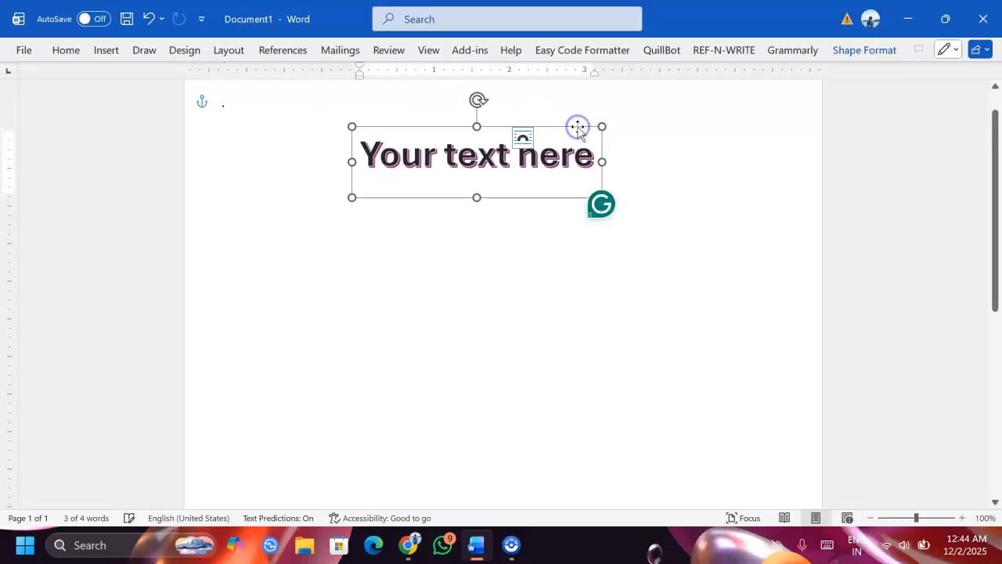
Replace the WordArt placeholder text with "My Favourite IT Gadgets".
{"action": "triple_click", "coordinate": [564, 152]}
{"action": "key", "text": "Delete"}
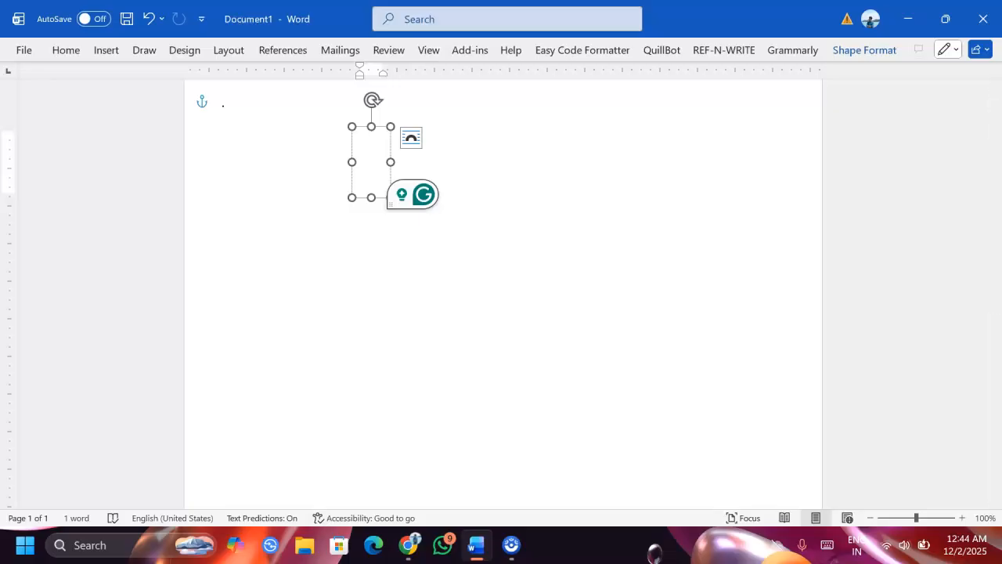
{"action": "type", "text": "My Favourite IT Gadgets"}
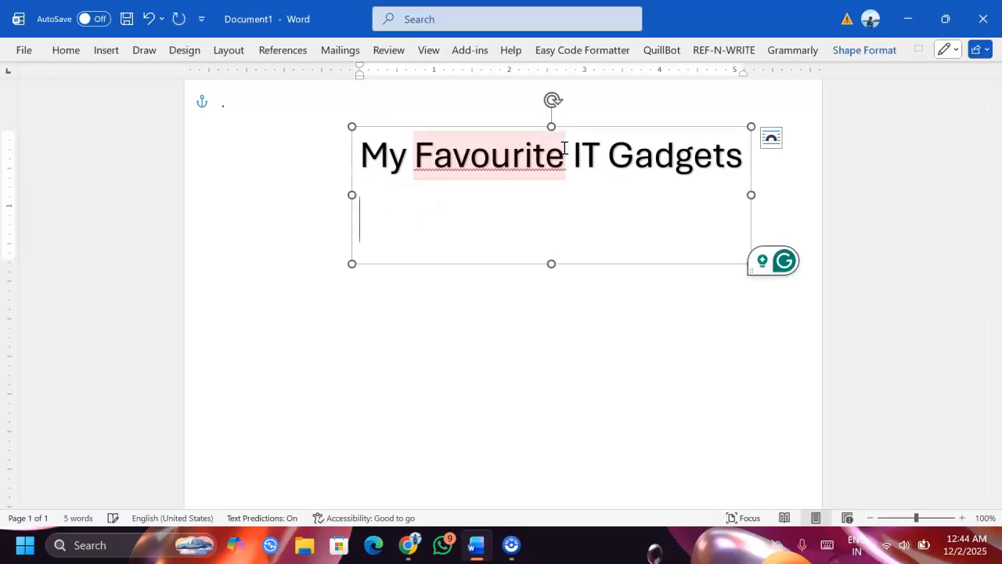
{"action": "key", "text": "BackSpace"}
Make the whole WordArt title bold and reposition it centered near the page's upper edge.
{"action": "left_click", "coordinate": [492, 145]}
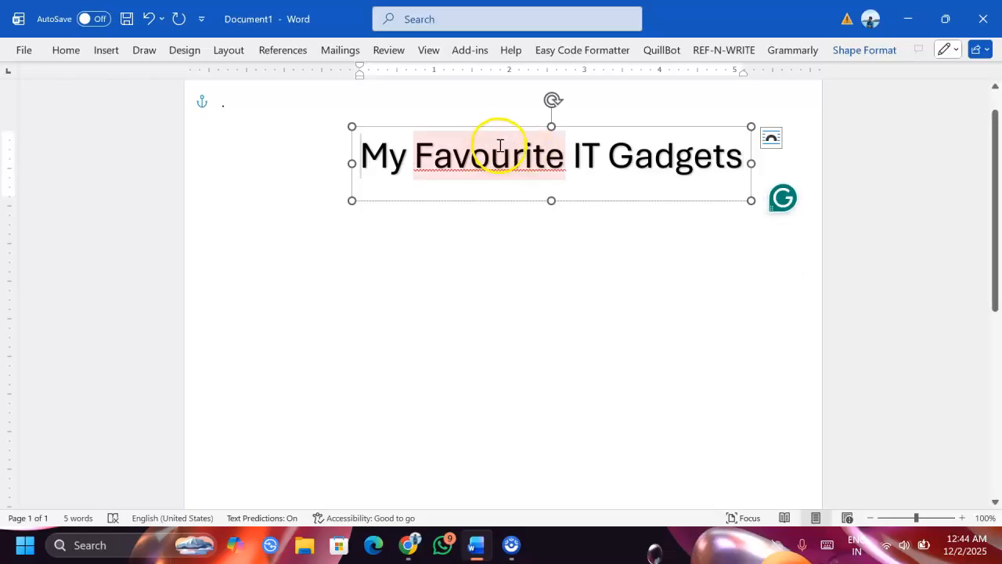
{"action": "double_click", "coordinate": [493, 146]}
{"action": "left_click", "coordinate": [499, 148]}
{"action": "triple_click", "coordinate": [499, 148]}
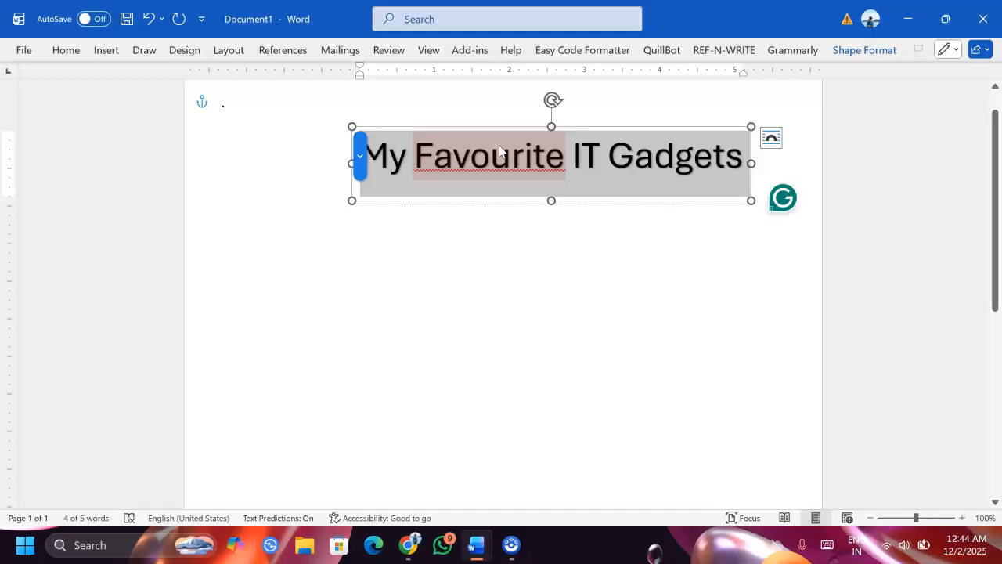
{"action": "key", "text": "ctrl+b"}
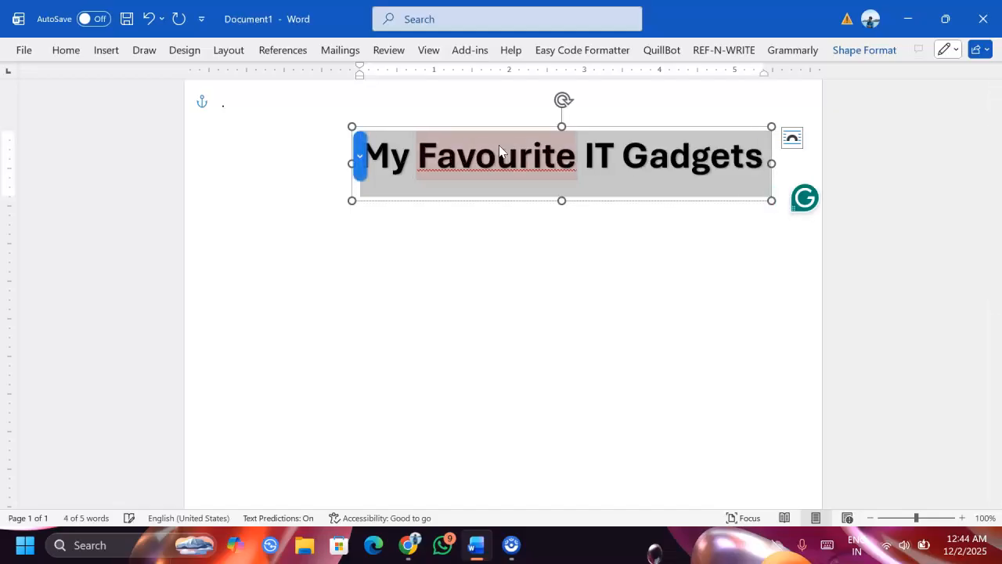
{"action": "left_click_drag", "start_coordinate": [512, 134], "coordinate": [458, 133]}
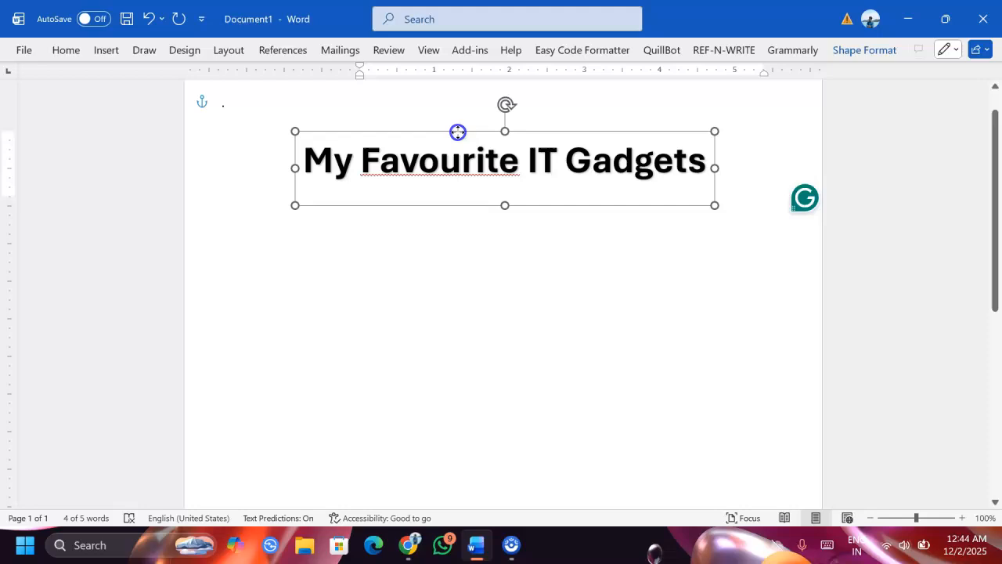
Add a box page border to the whole document using the red and black cocktail-glass art.
{"action": "left_click", "coordinate": [188, 53]}
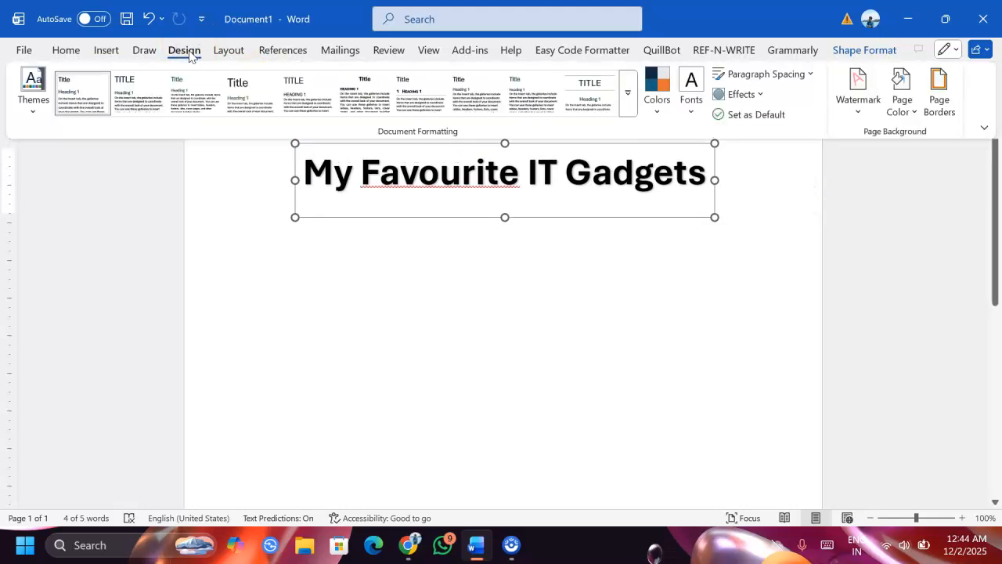
{"action": "left_click", "coordinate": [939, 93]}
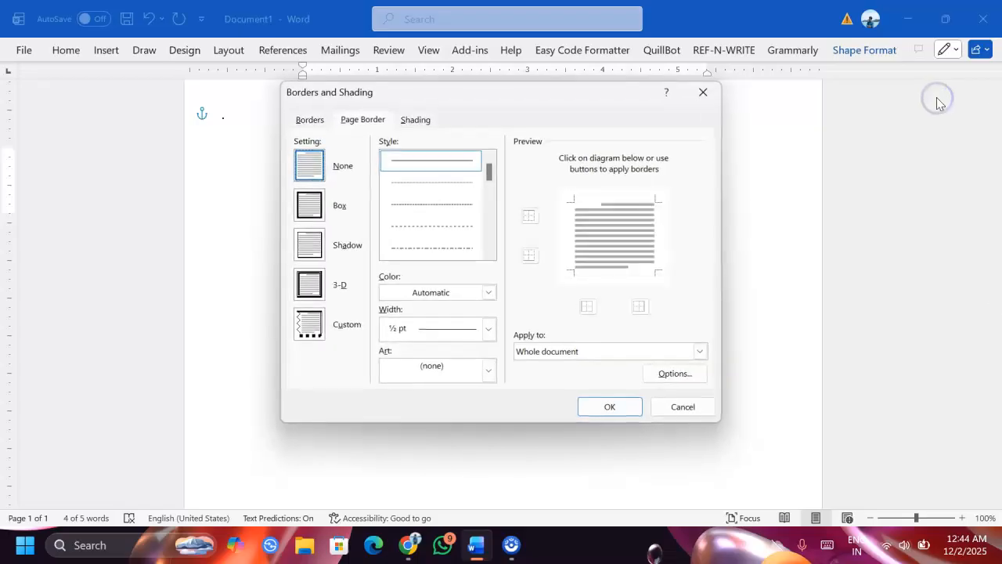
{"action": "scroll", "coordinate": [456, 231], "scroll_direction": "down", "scroll_amount": 5}
{"action": "left_click", "coordinate": [454, 227]}
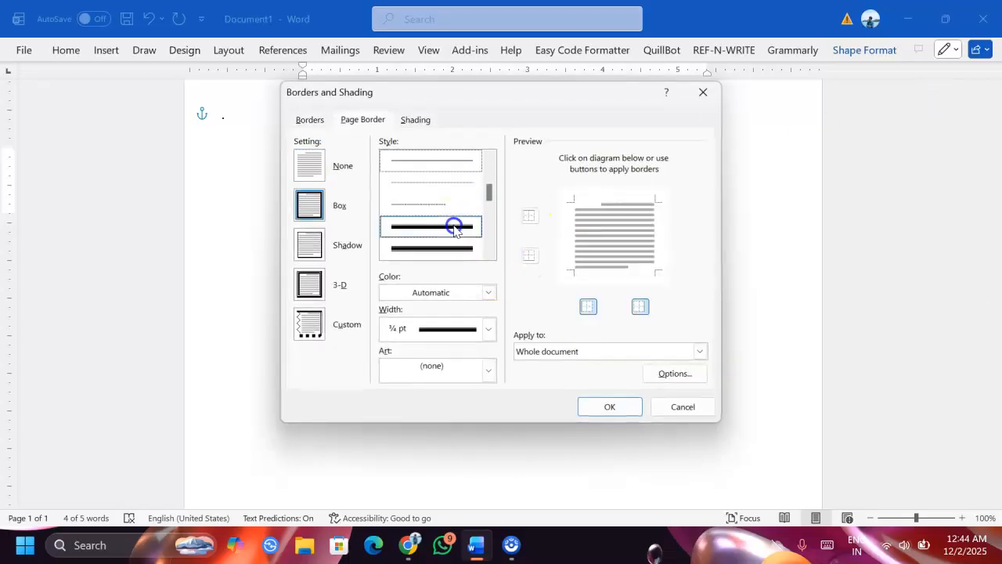
{"action": "left_click", "coordinate": [487, 371]}
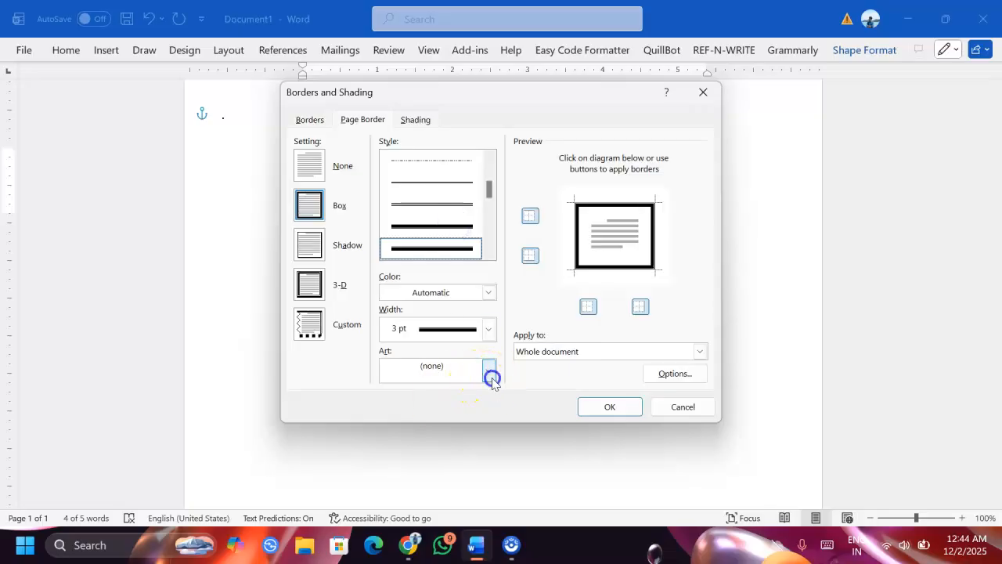
{"action": "scroll", "coordinate": [413, 472], "scroll_direction": "down", "scroll_amount": 1}
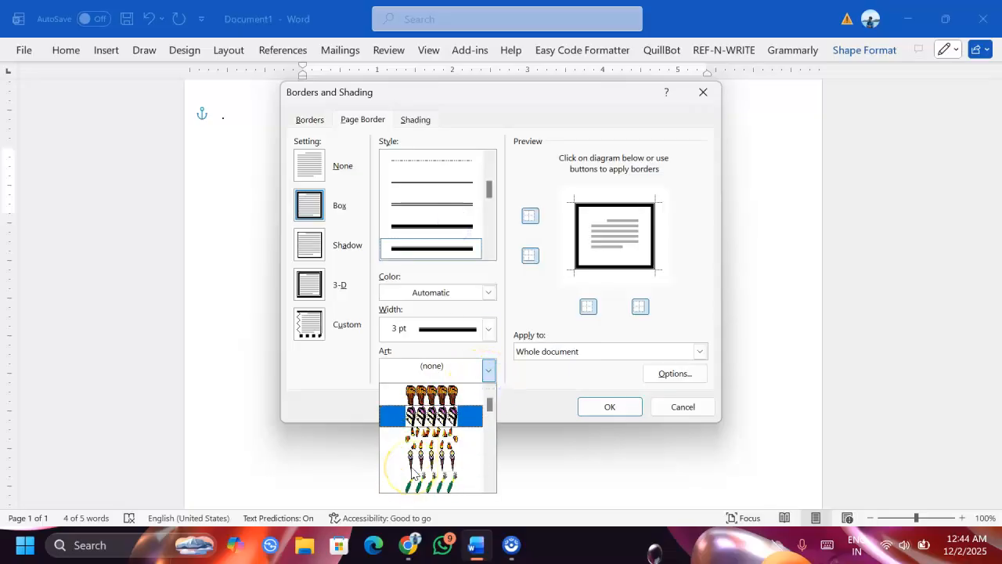
{"action": "scroll", "coordinate": [413, 469], "scroll_direction": "down", "scroll_amount": 3}
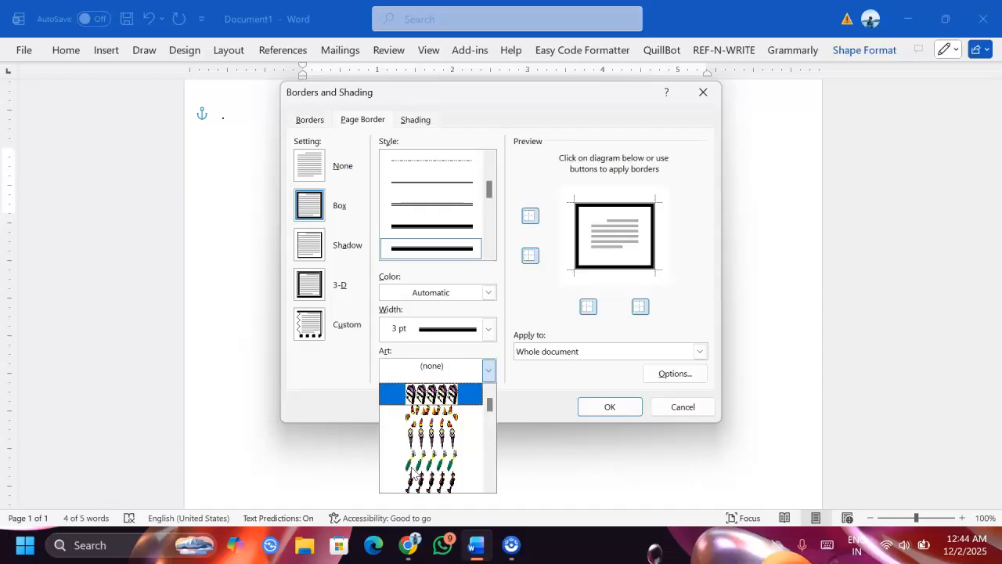
{"action": "left_click", "coordinate": [412, 476]}
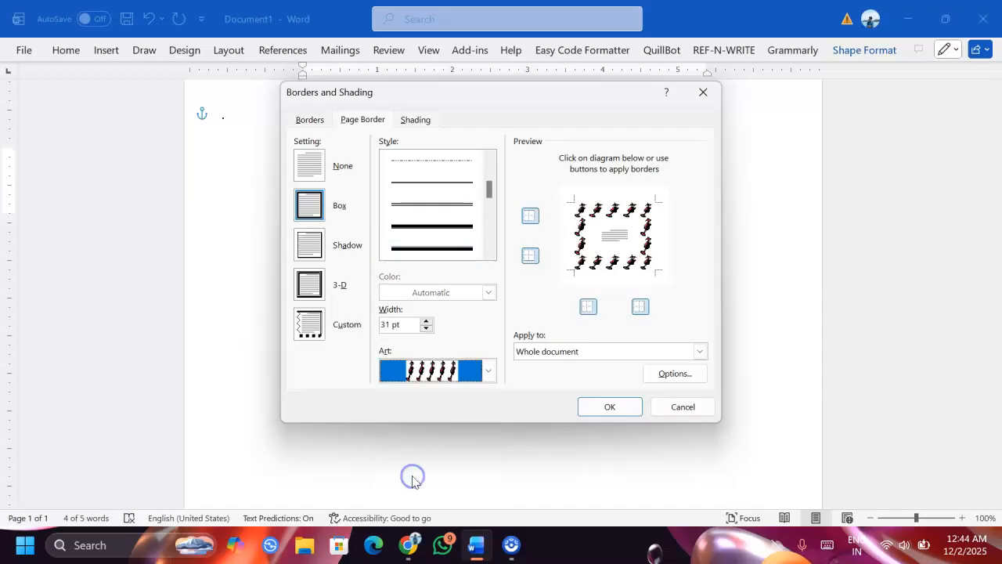
{"action": "left_click", "coordinate": [610, 407]}
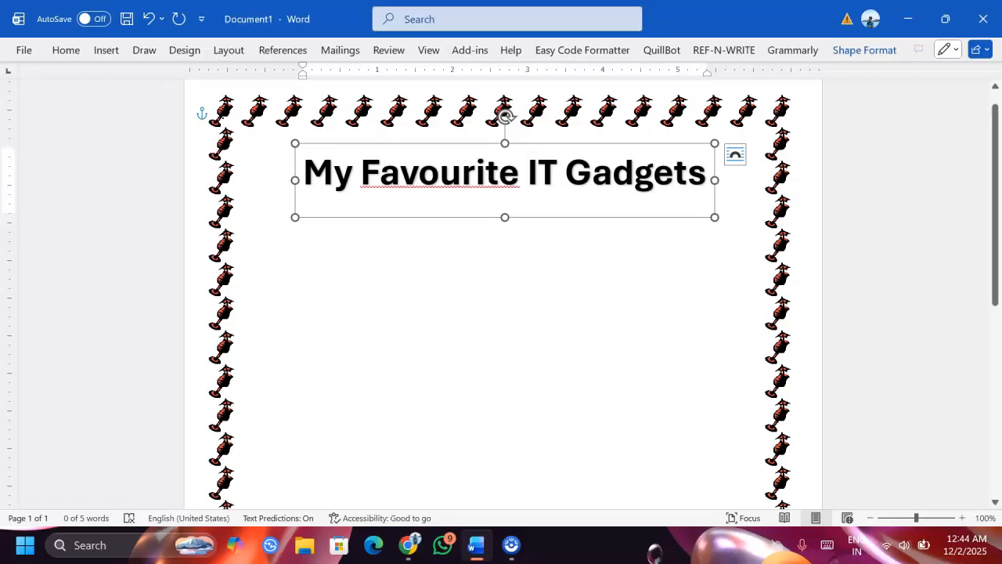
Set the page color to the light orange theme shade.
{"action": "left_click", "coordinate": [183, 51]}
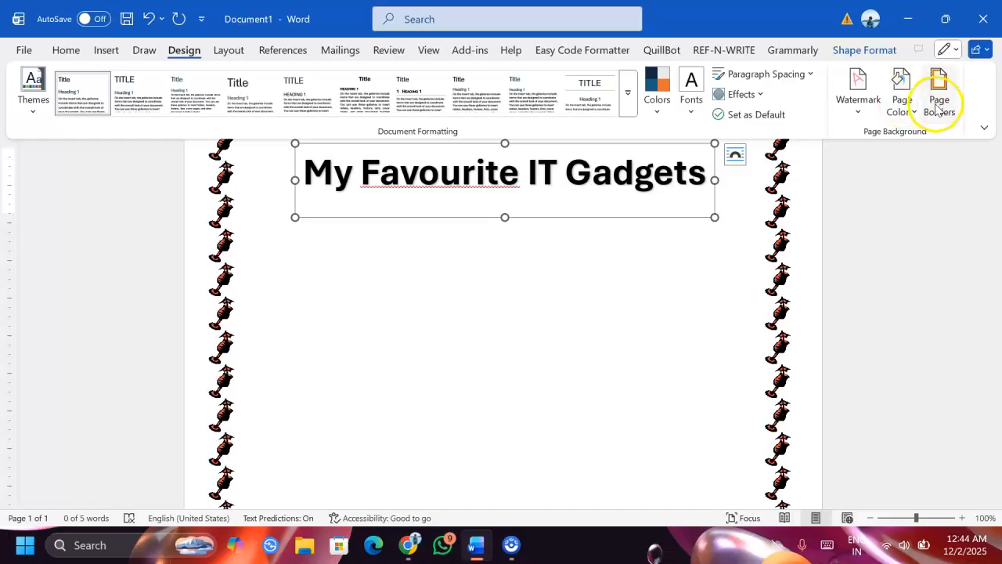
{"action": "left_click", "coordinate": [899, 103]}
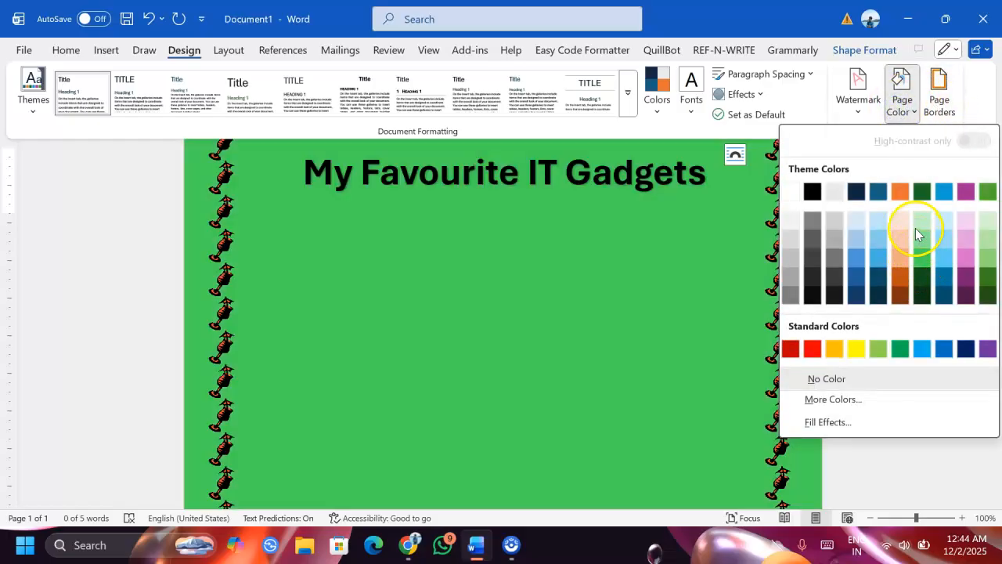
{"action": "left_click", "coordinate": [906, 237]}
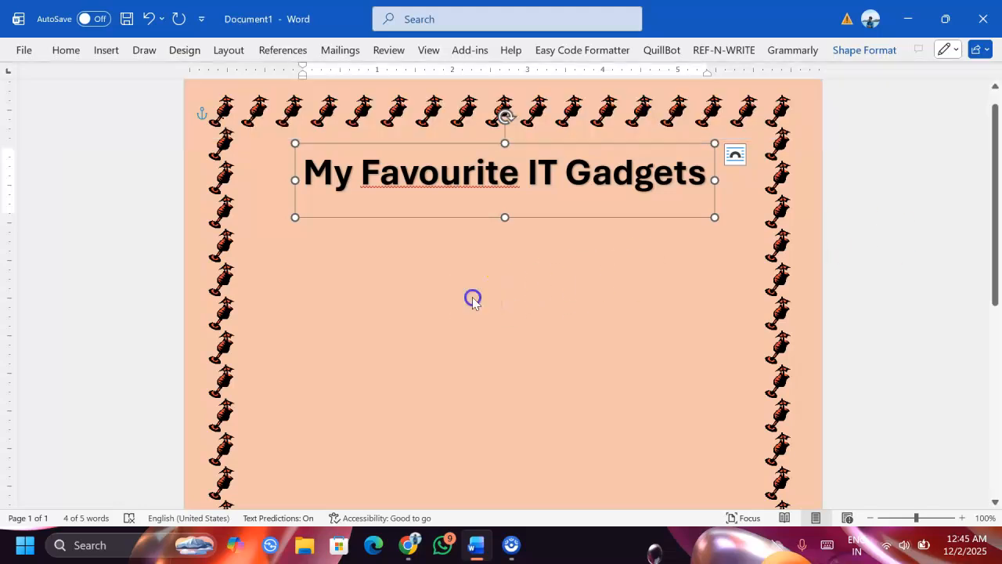
Switch to Chrome and search Google Images for "gaming console".
{"action": "left_click", "coordinate": [413, 541]}
{"action": "left_click", "coordinate": [456, 7]}
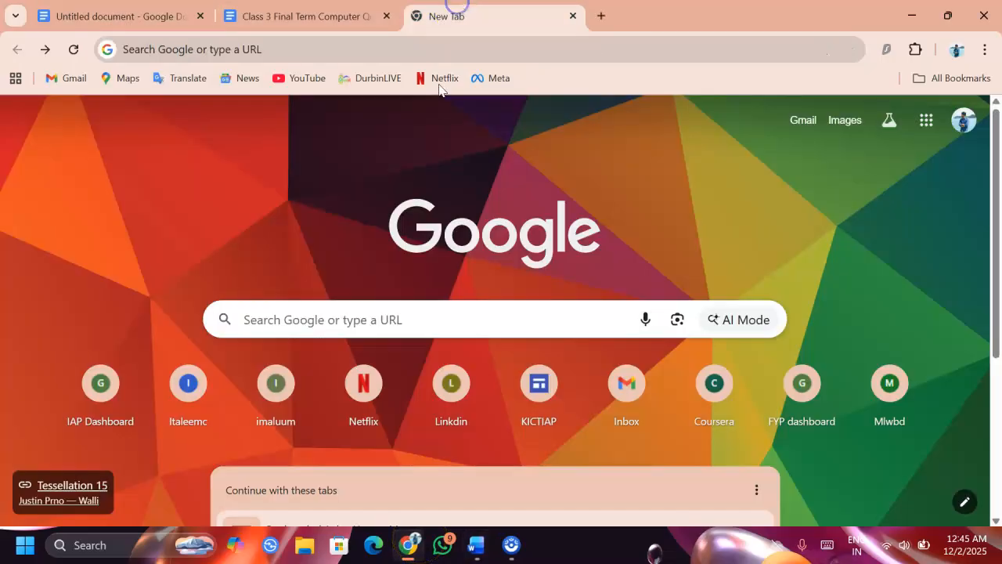
{"action": "left_click", "coordinate": [391, 317]}
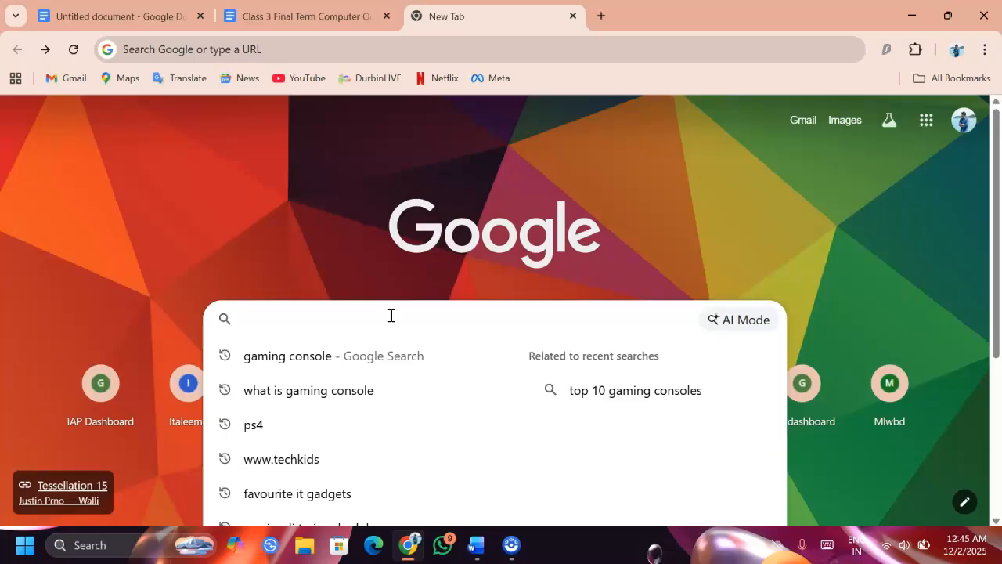
{"action": "left_click", "coordinate": [352, 355]}
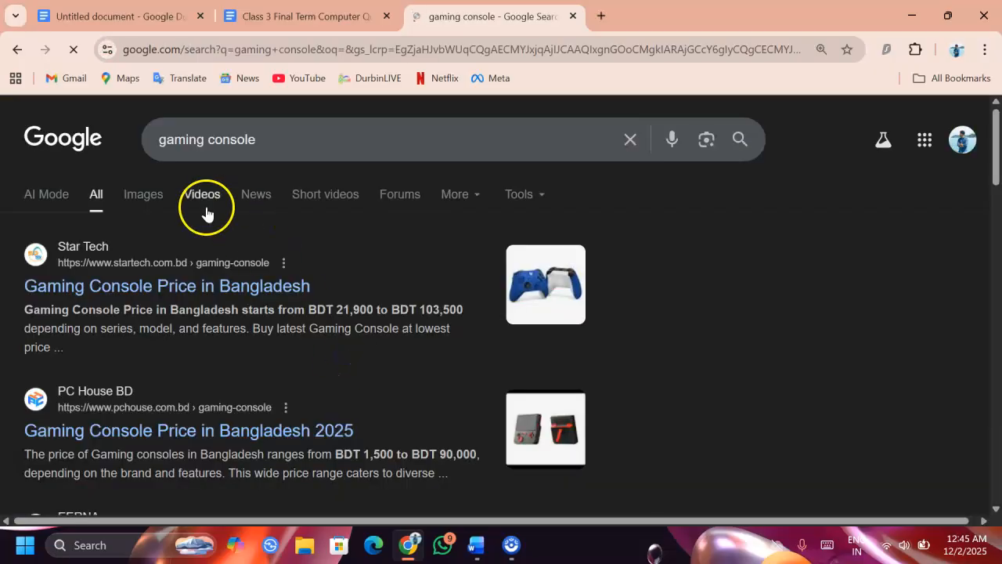
{"action": "left_click", "coordinate": [154, 191]}
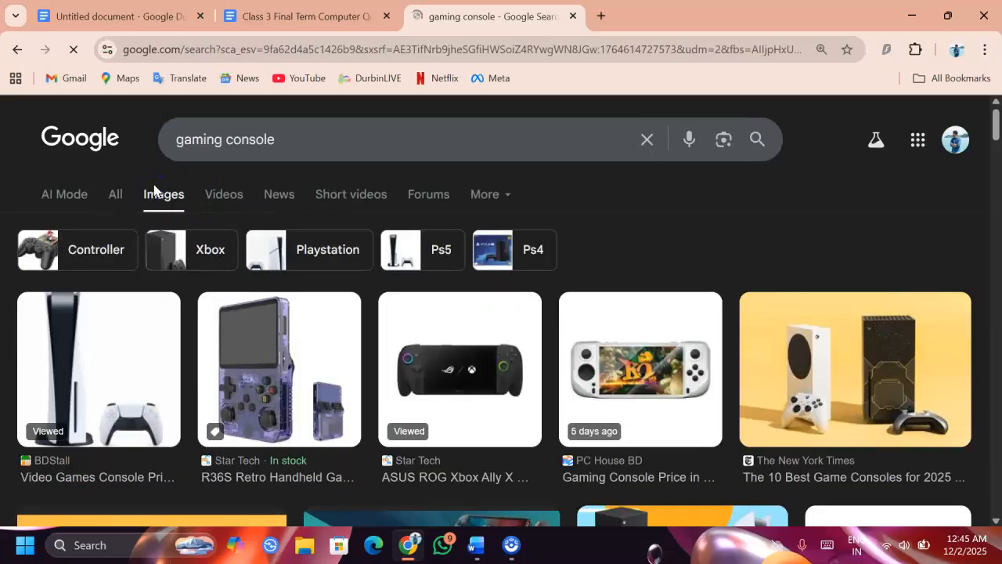
Copy the ASUS ROG Xbox Ally X image from the image results.
{"action": "left_click", "coordinate": [403, 352]}
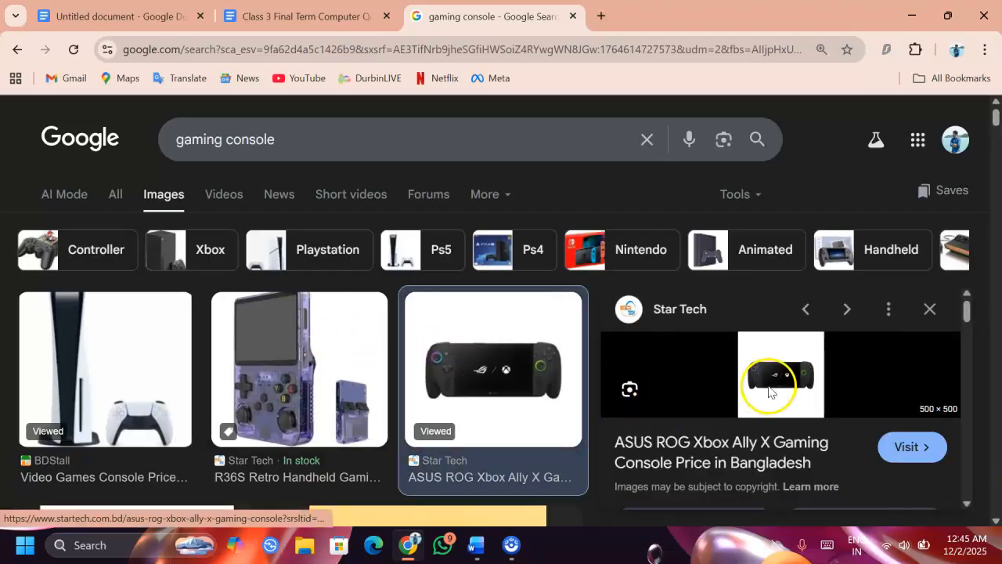
{"action": "right_click", "coordinate": [769, 392]}
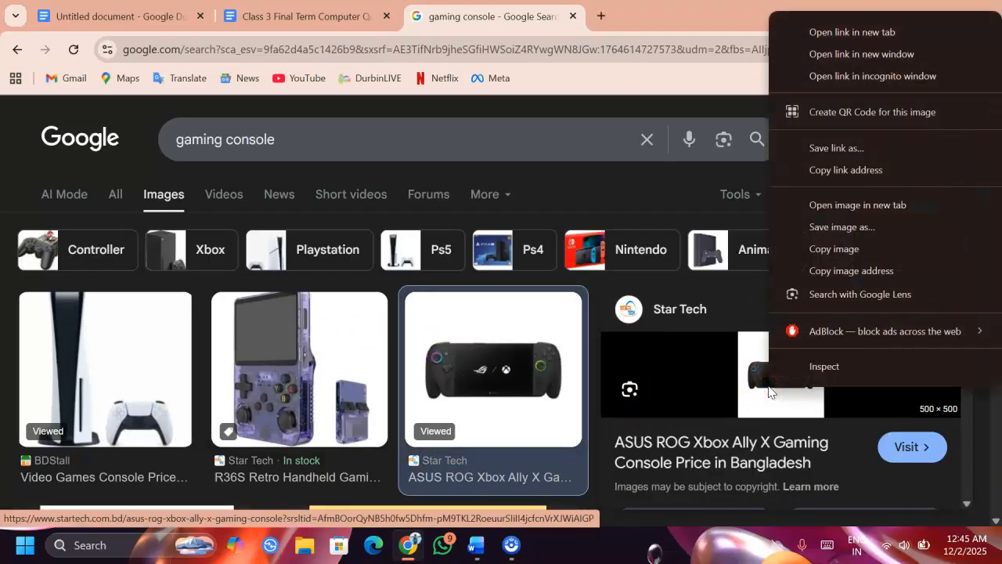
{"action": "left_click", "coordinate": [833, 249]}
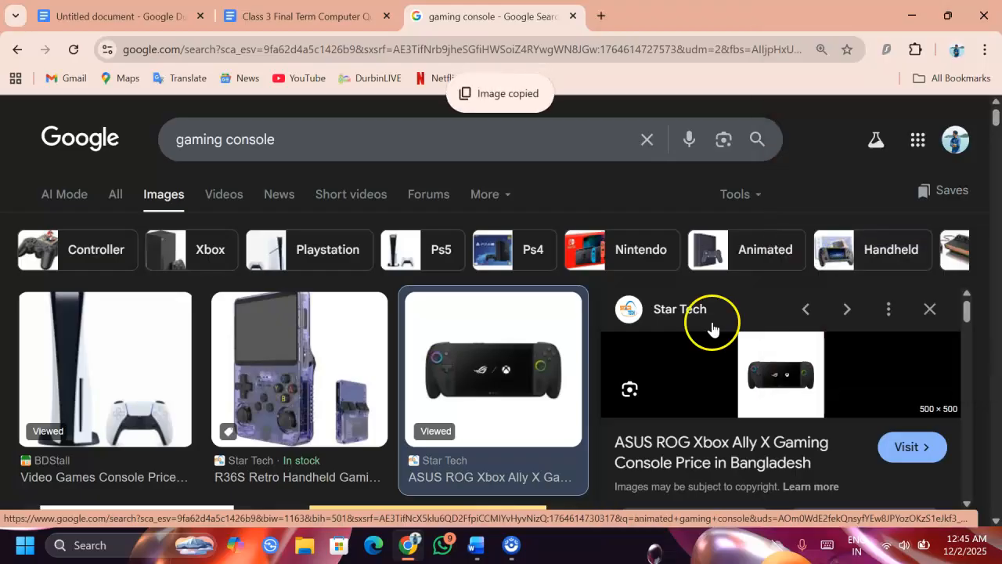
Switch to Word and paste the copied console image as a picture on the page below the title.
{"action": "left_click", "coordinate": [485, 546]}
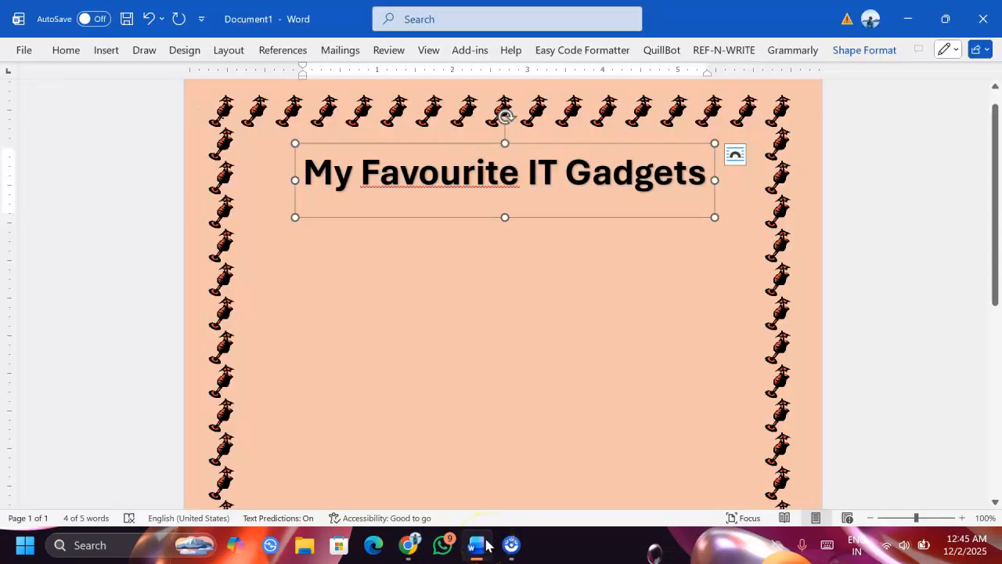
{"action": "left_click", "coordinate": [437, 242]}
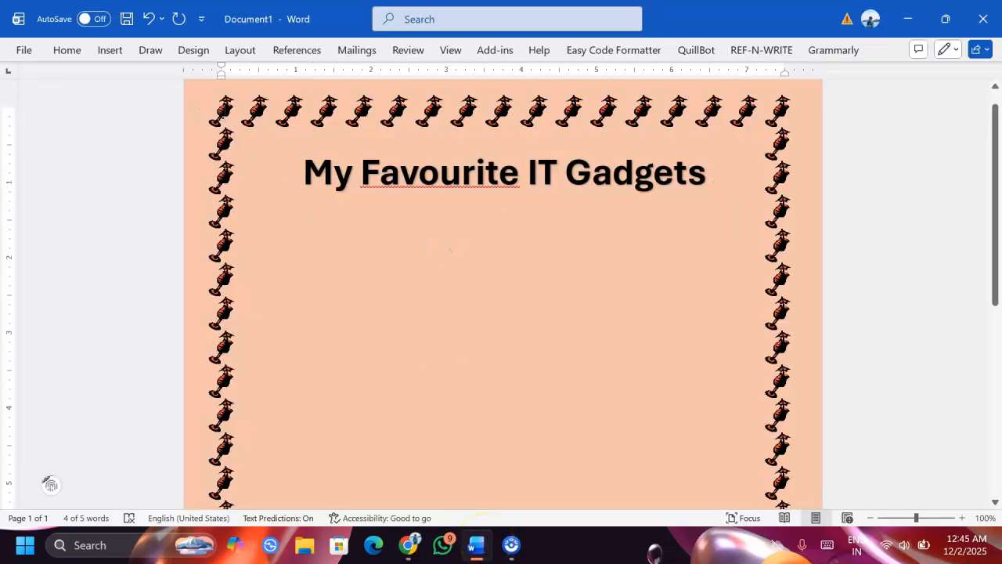
{"action": "right_click", "coordinate": [437, 242]}
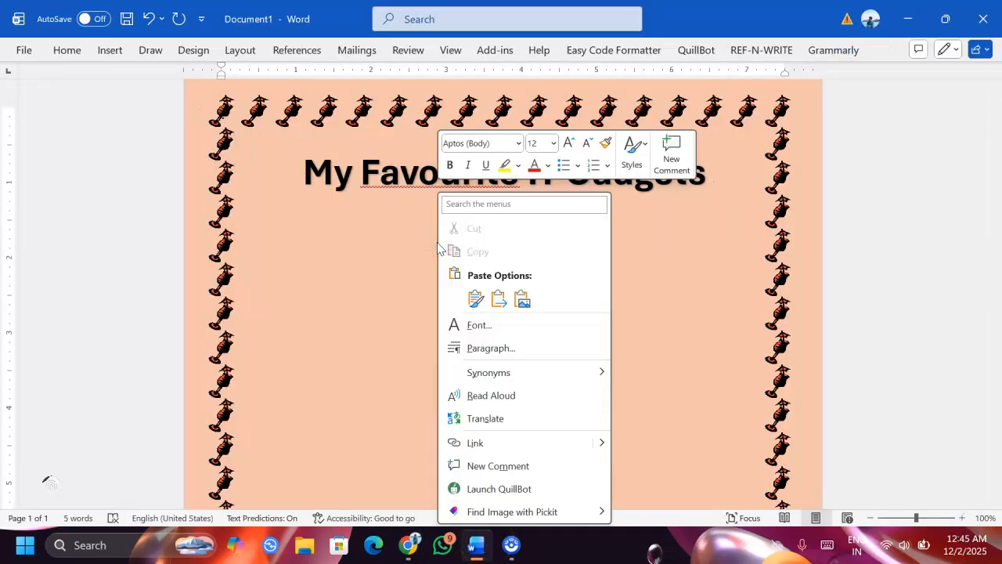
{"action": "left_click", "coordinate": [522, 300]}
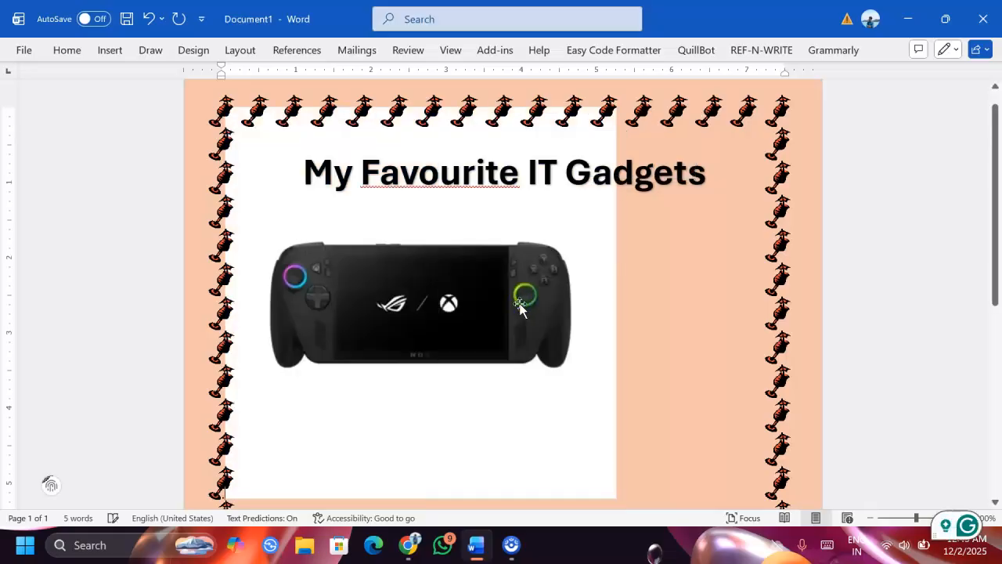
Set the console picture's text wrapping to Top and Bottom and fix its position on the page.
{"action": "left_click", "coordinate": [520, 303]}
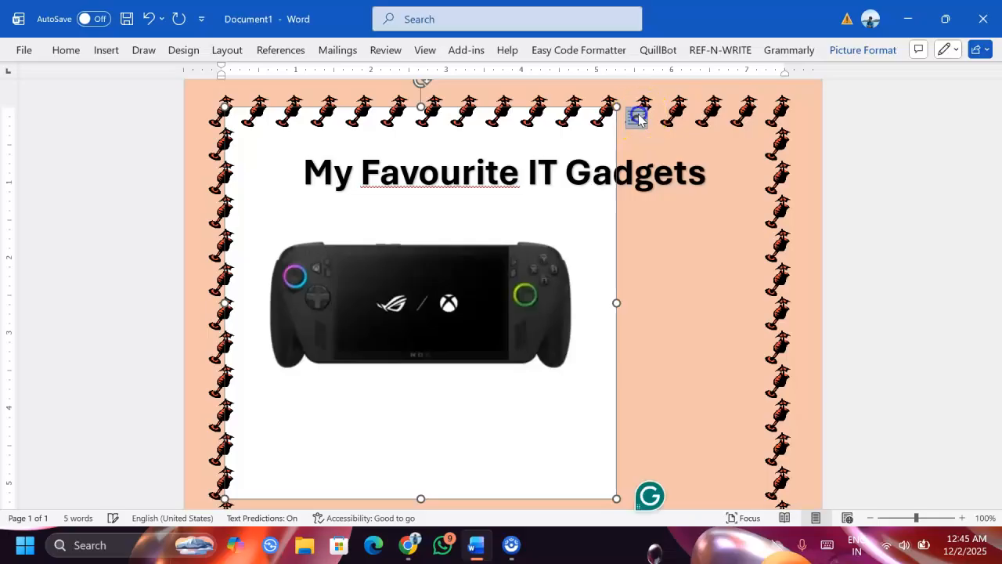
{"action": "left_click", "coordinate": [638, 118]}
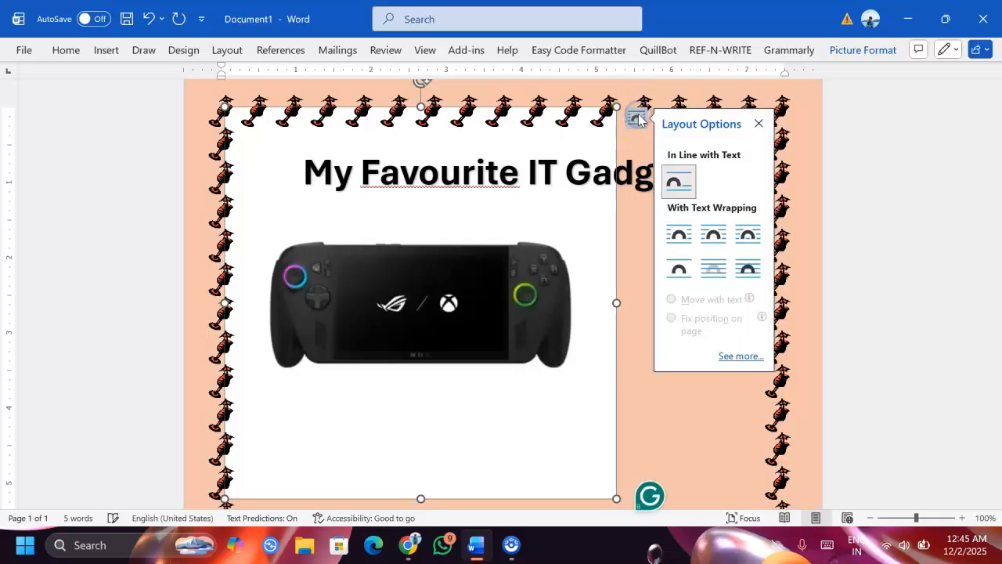
{"action": "left_click", "coordinate": [679, 266]}
{"action": "left_click", "coordinate": [688, 322]}
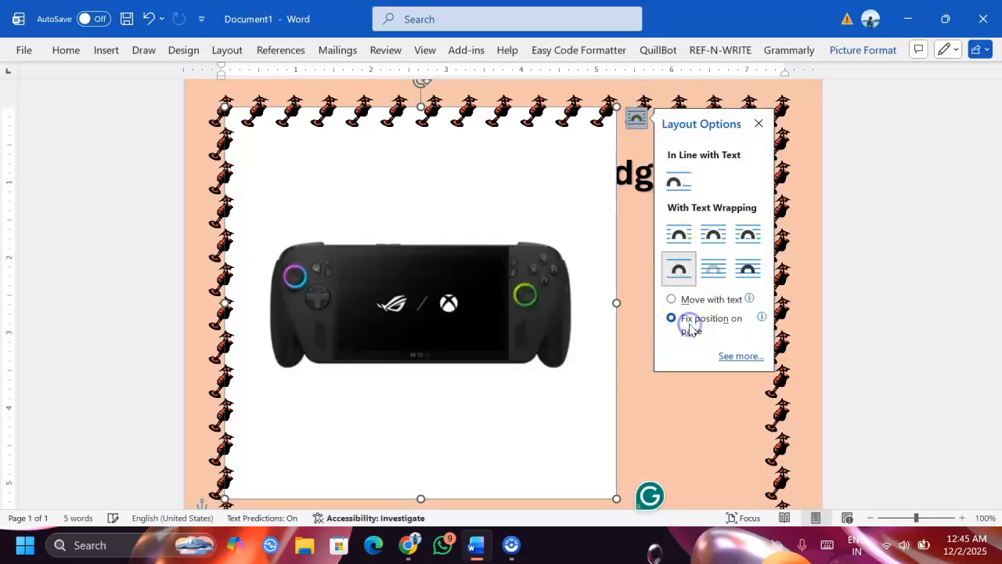
Shrink the console picture to a little over half its size and centre it just below the WordArt title.
{"action": "left_click_drag", "start_coordinate": [620, 499], "coordinate": [423, 329]}
{"action": "left_click_drag", "start_coordinate": [365, 254], "coordinate": [523, 359]}
{"action": "left_click", "coordinate": [675, 353]}
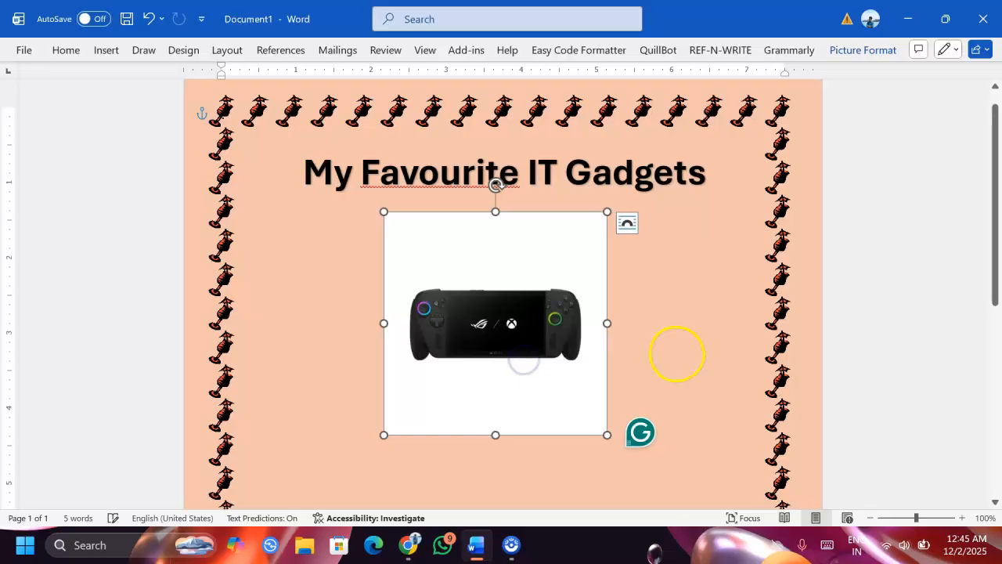
Insert a Simple Text Box below the picture and replace its placeholder text with a short description of the gaming console as an entertainment device.
{"action": "scroll", "coordinate": [675, 353], "scroll_direction": "down", "scroll_amount": 3}
{"action": "left_click", "coordinate": [568, 329]}
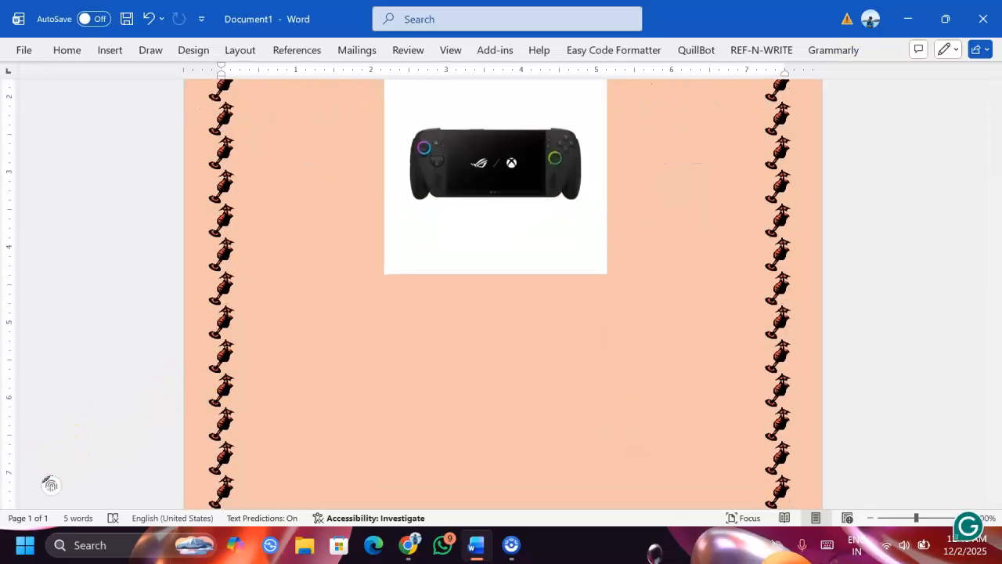
{"action": "scroll", "coordinate": [49, 482], "scroll_direction": "down", "scroll_amount": 3}
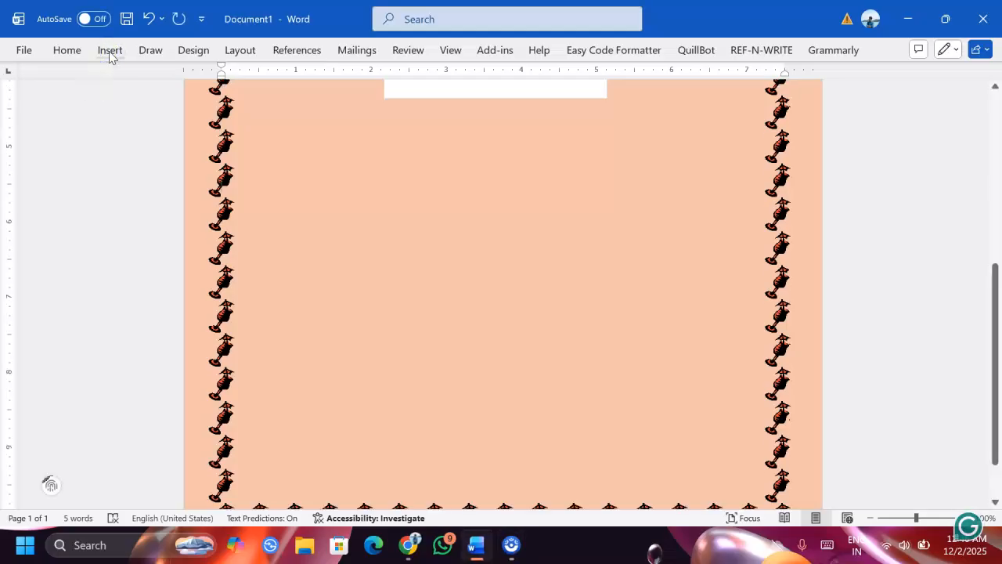
{"action": "left_click", "coordinate": [110, 54]}
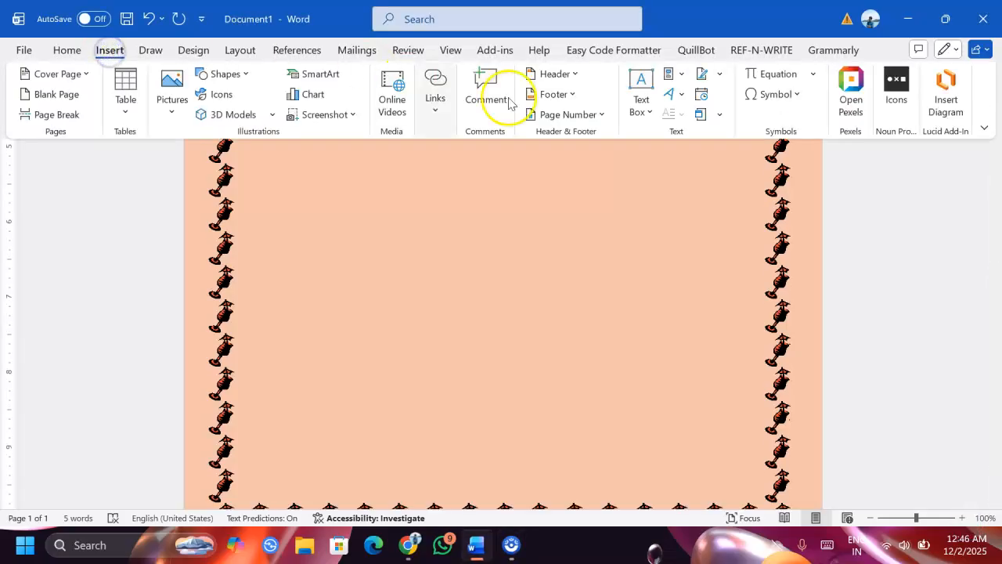
{"action": "left_click", "coordinate": [641, 88]}
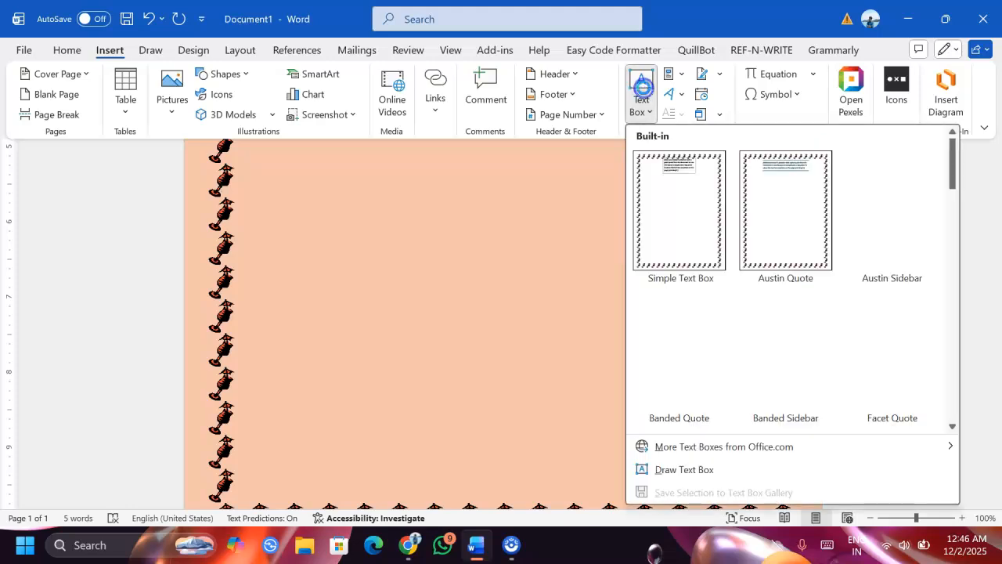
{"action": "left_click", "coordinate": [678, 171]}
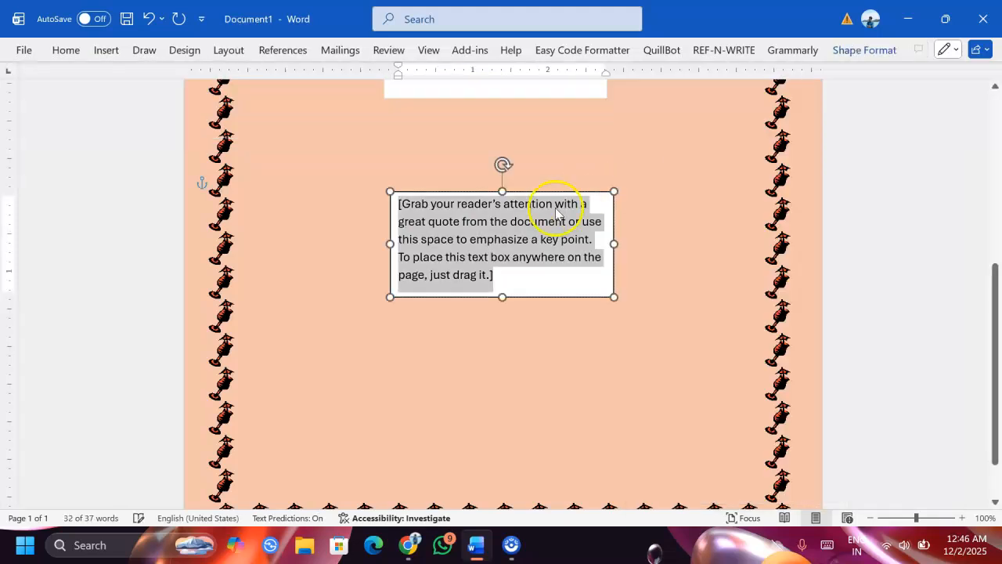
{"action": "key", "text": "Delete"}
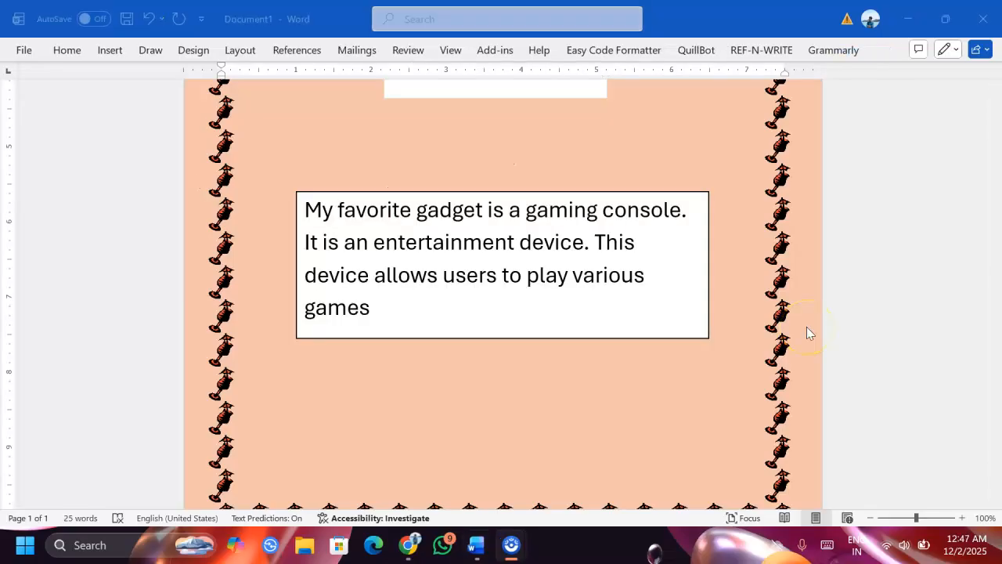
{"action": "scroll", "coordinate": [760, 301], "scroll_direction": "up", "scroll_amount": 5}
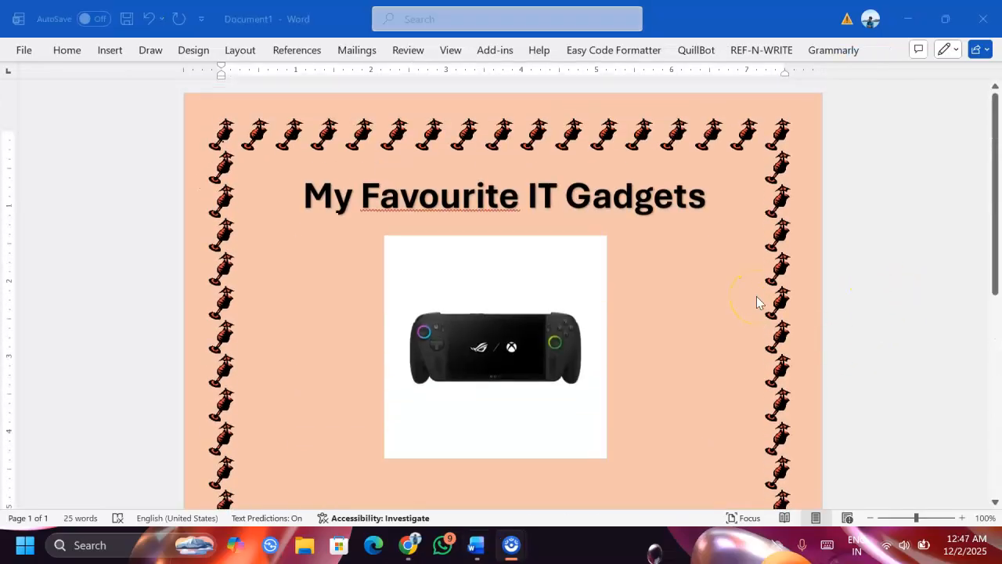
{"action": "scroll", "coordinate": [756, 301], "scroll_direction": "down", "scroll_amount": 5}
{"action": "scroll", "coordinate": [756, 301], "scroll_direction": "up", "scroll_amount": 5}
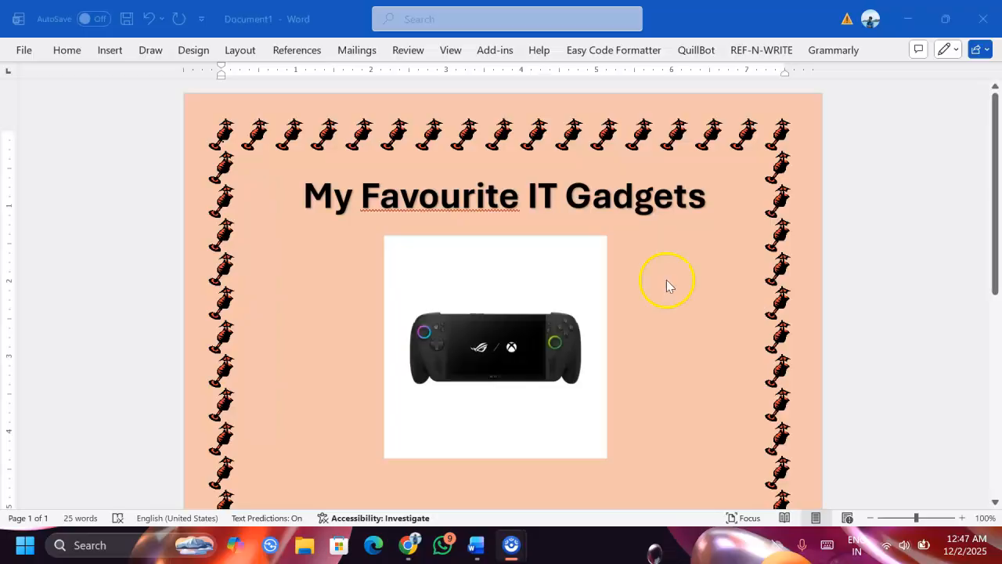
Begin saving the document as a new file on this computer, with the Downloads folder as its location.
{"action": "left_click", "coordinate": [39, 59]}
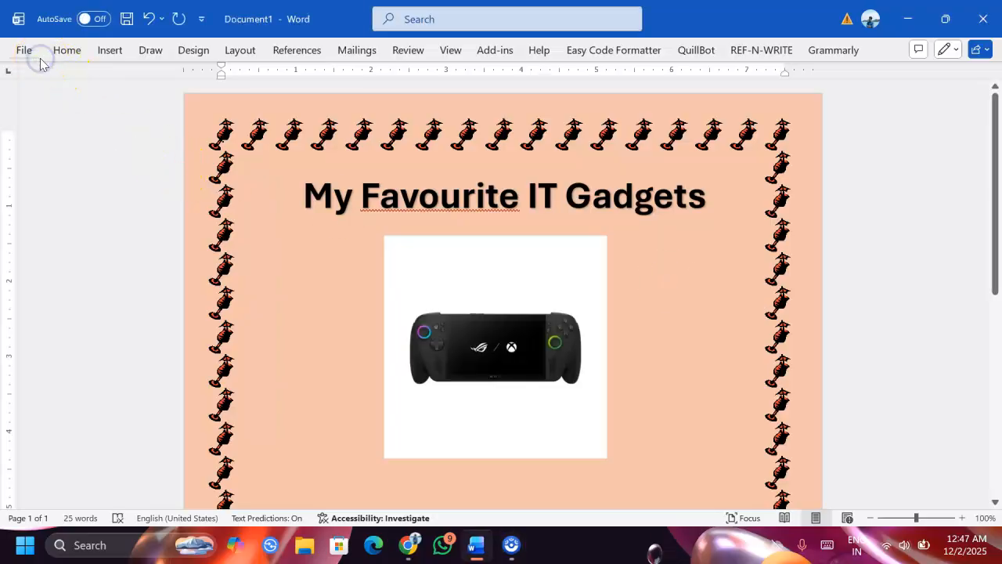
{"action": "left_click", "coordinate": [31, 56]}
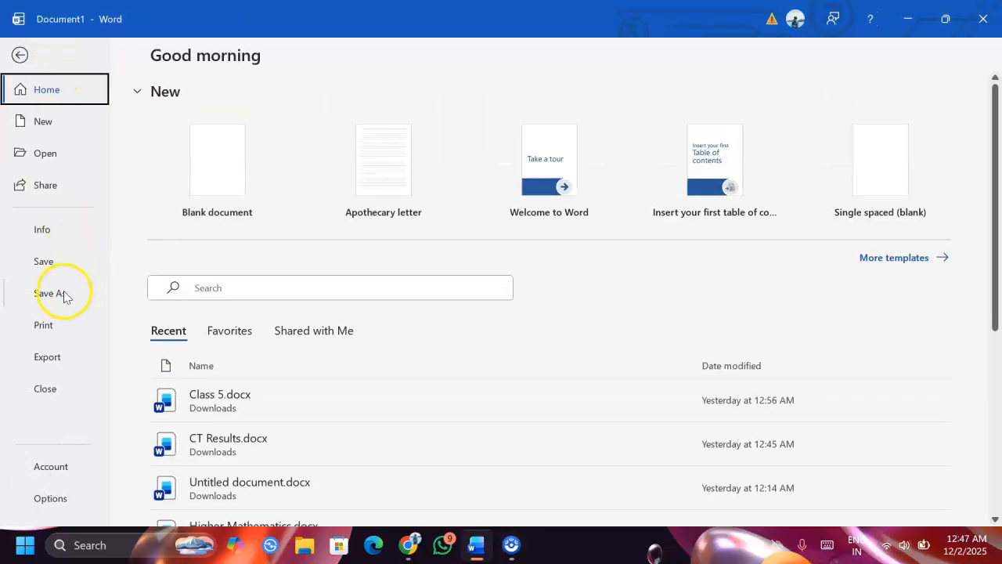
{"action": "left_click", "coordinate": [65, 298]}
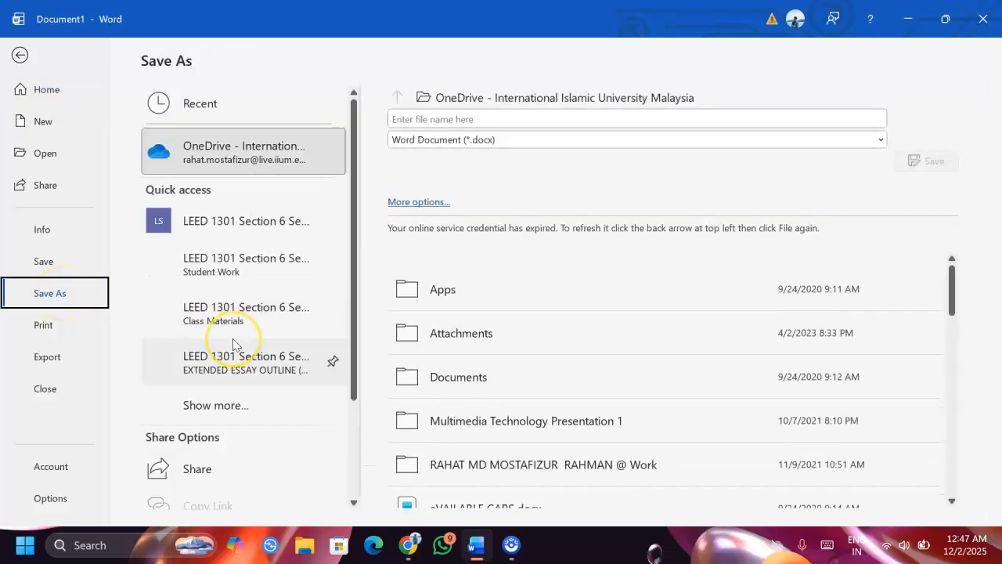
{"action": "scroll", "coordinate": [232, 344], "scroll_direction": "down", "scroll_amount": 3}
{"action": "left_click", "coordinate": [187, 505]}
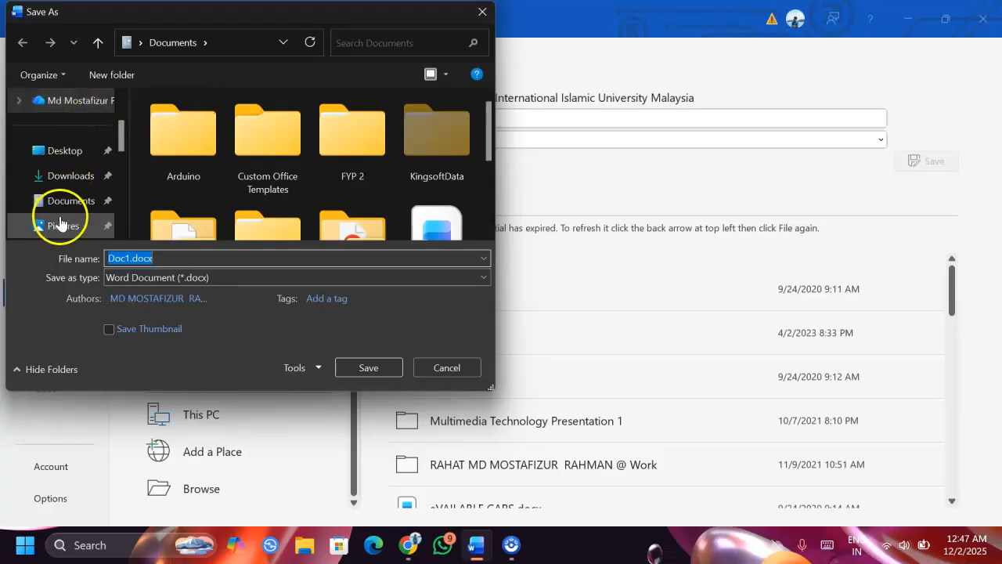
{"action": "left_click", "coordinate": [66, 183]}
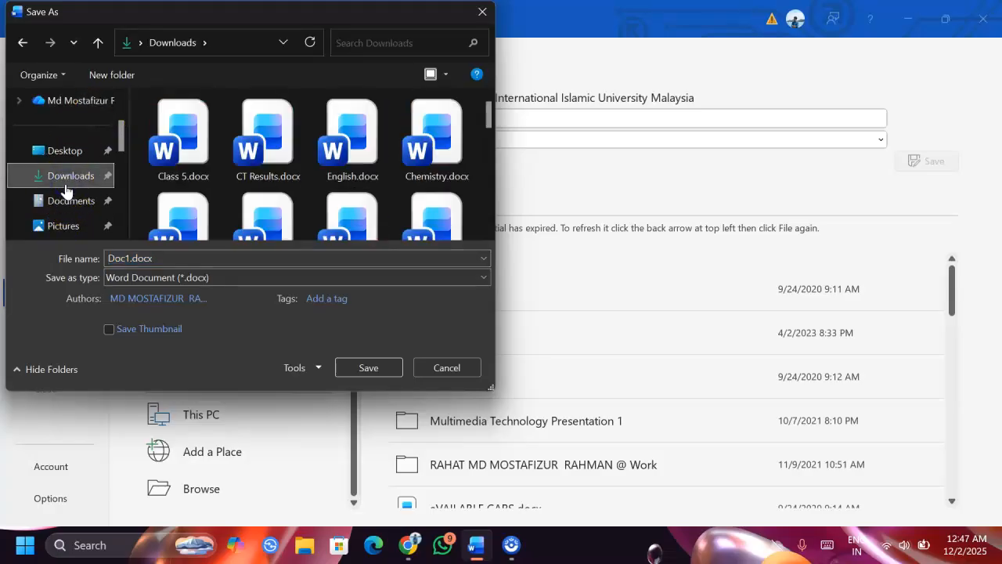
{"action": "left_click", "coordinate": [107, 226]}
Save the Word document under the file name "3rd term examination" and open its file details.
{"action": "double_click", "coordinate": [129, 258]}
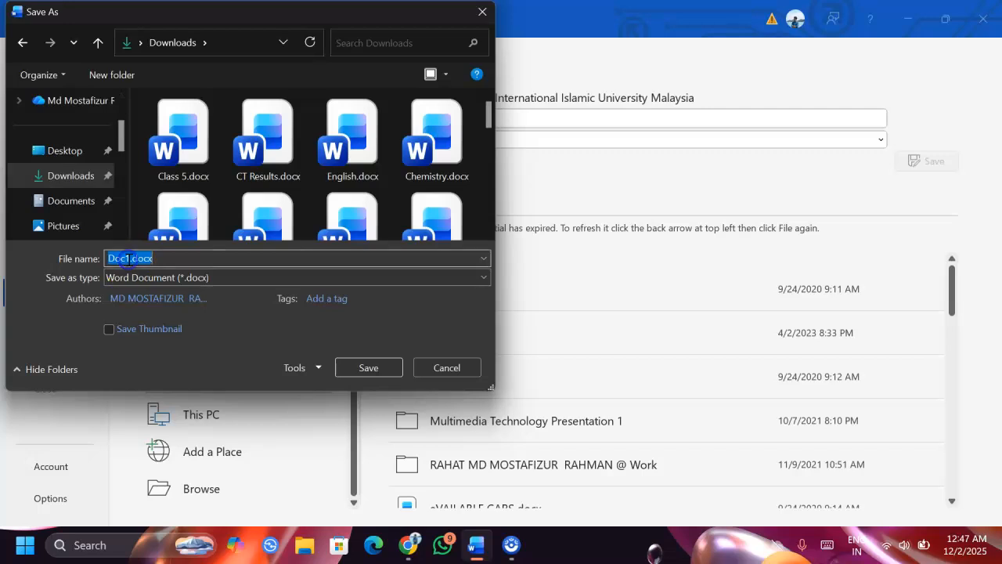
{"action": "key", "text": "BackSpace"}
{"action": "type", "text": "2"}
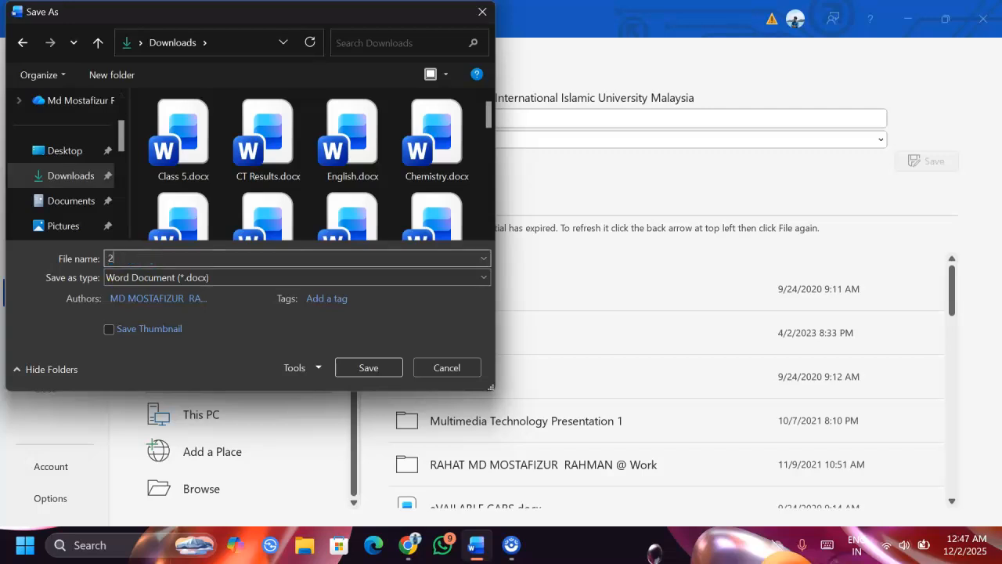
{"action": "type", "text": "\\\\"}
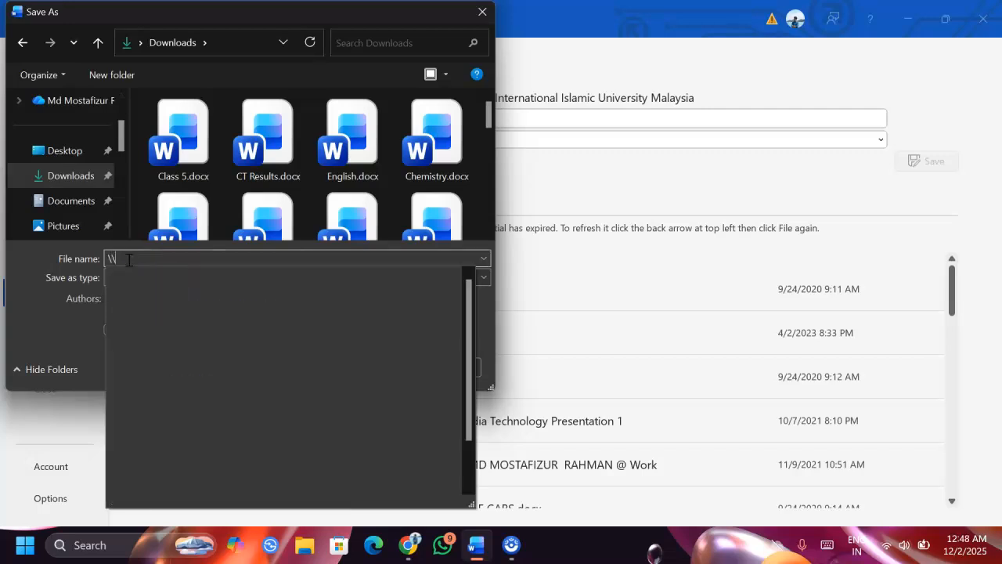
{"action": "key", "text": "BackSpace"}
{"action": "key", "text": "BackSpace"}
{"action": "type", "text": "3rd "}
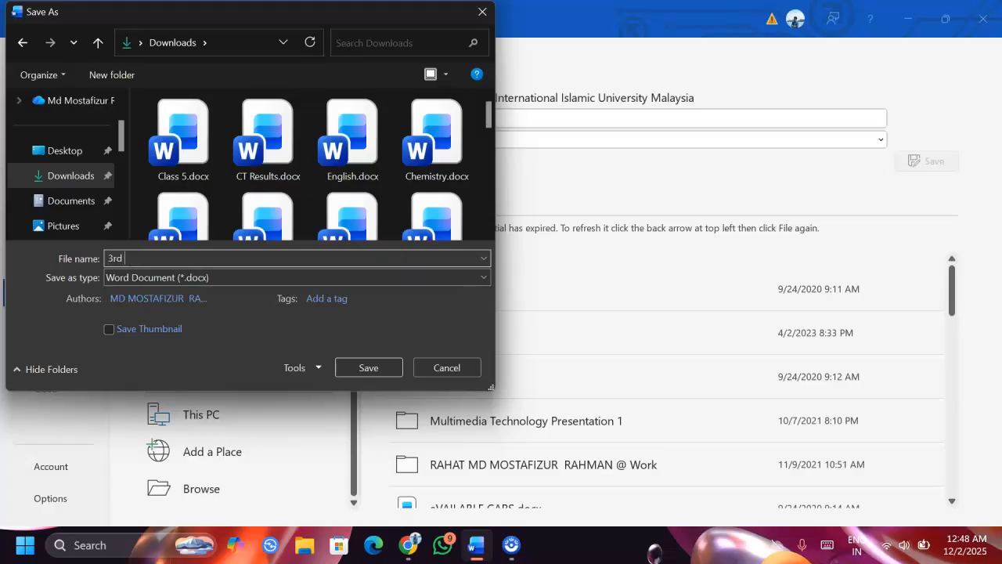
{"action": "type", "text": "term examination"}
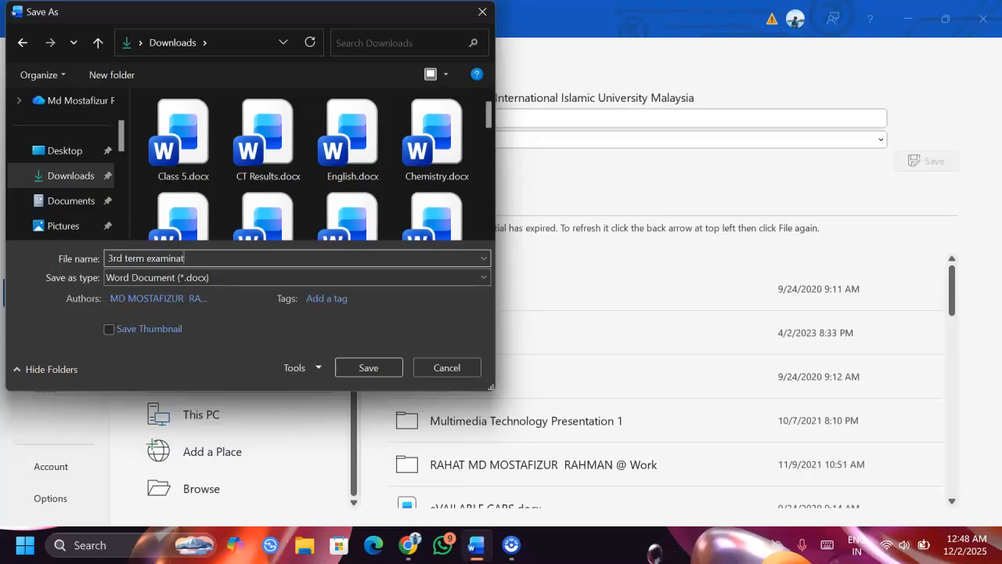
{"action": "left_click", "coordinate": [373, 367]}
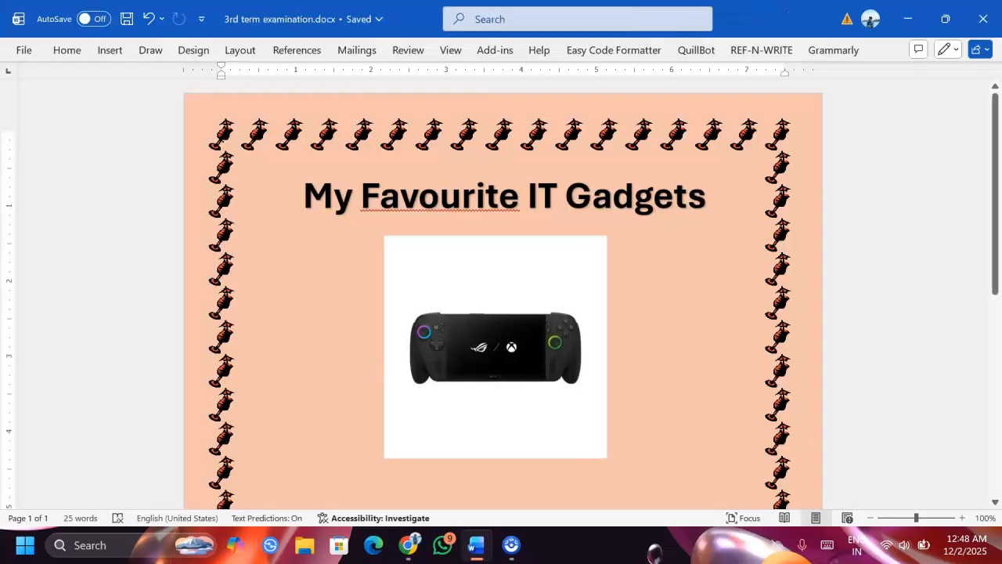
{"action": "left_click", "coordinate": [316, 21]}
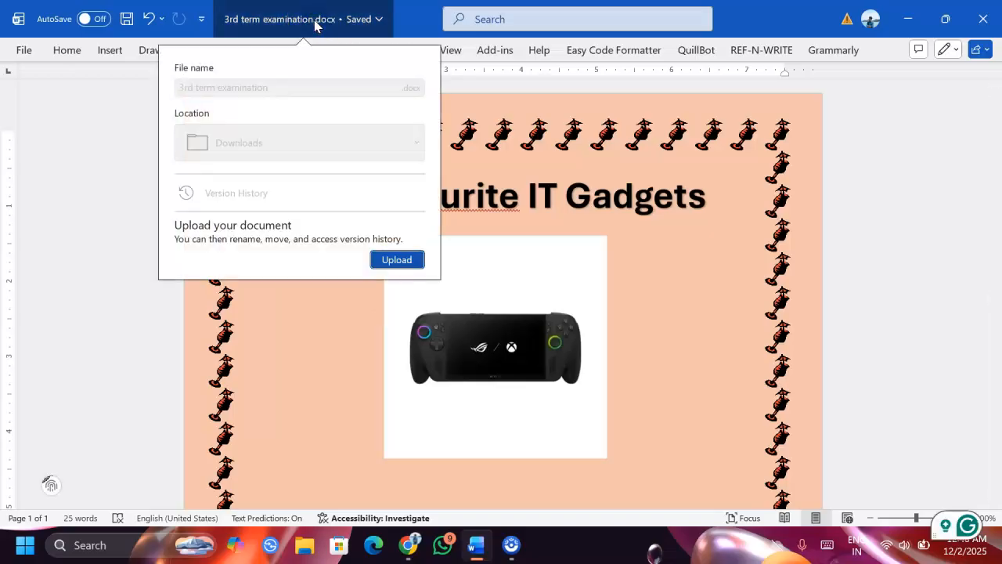